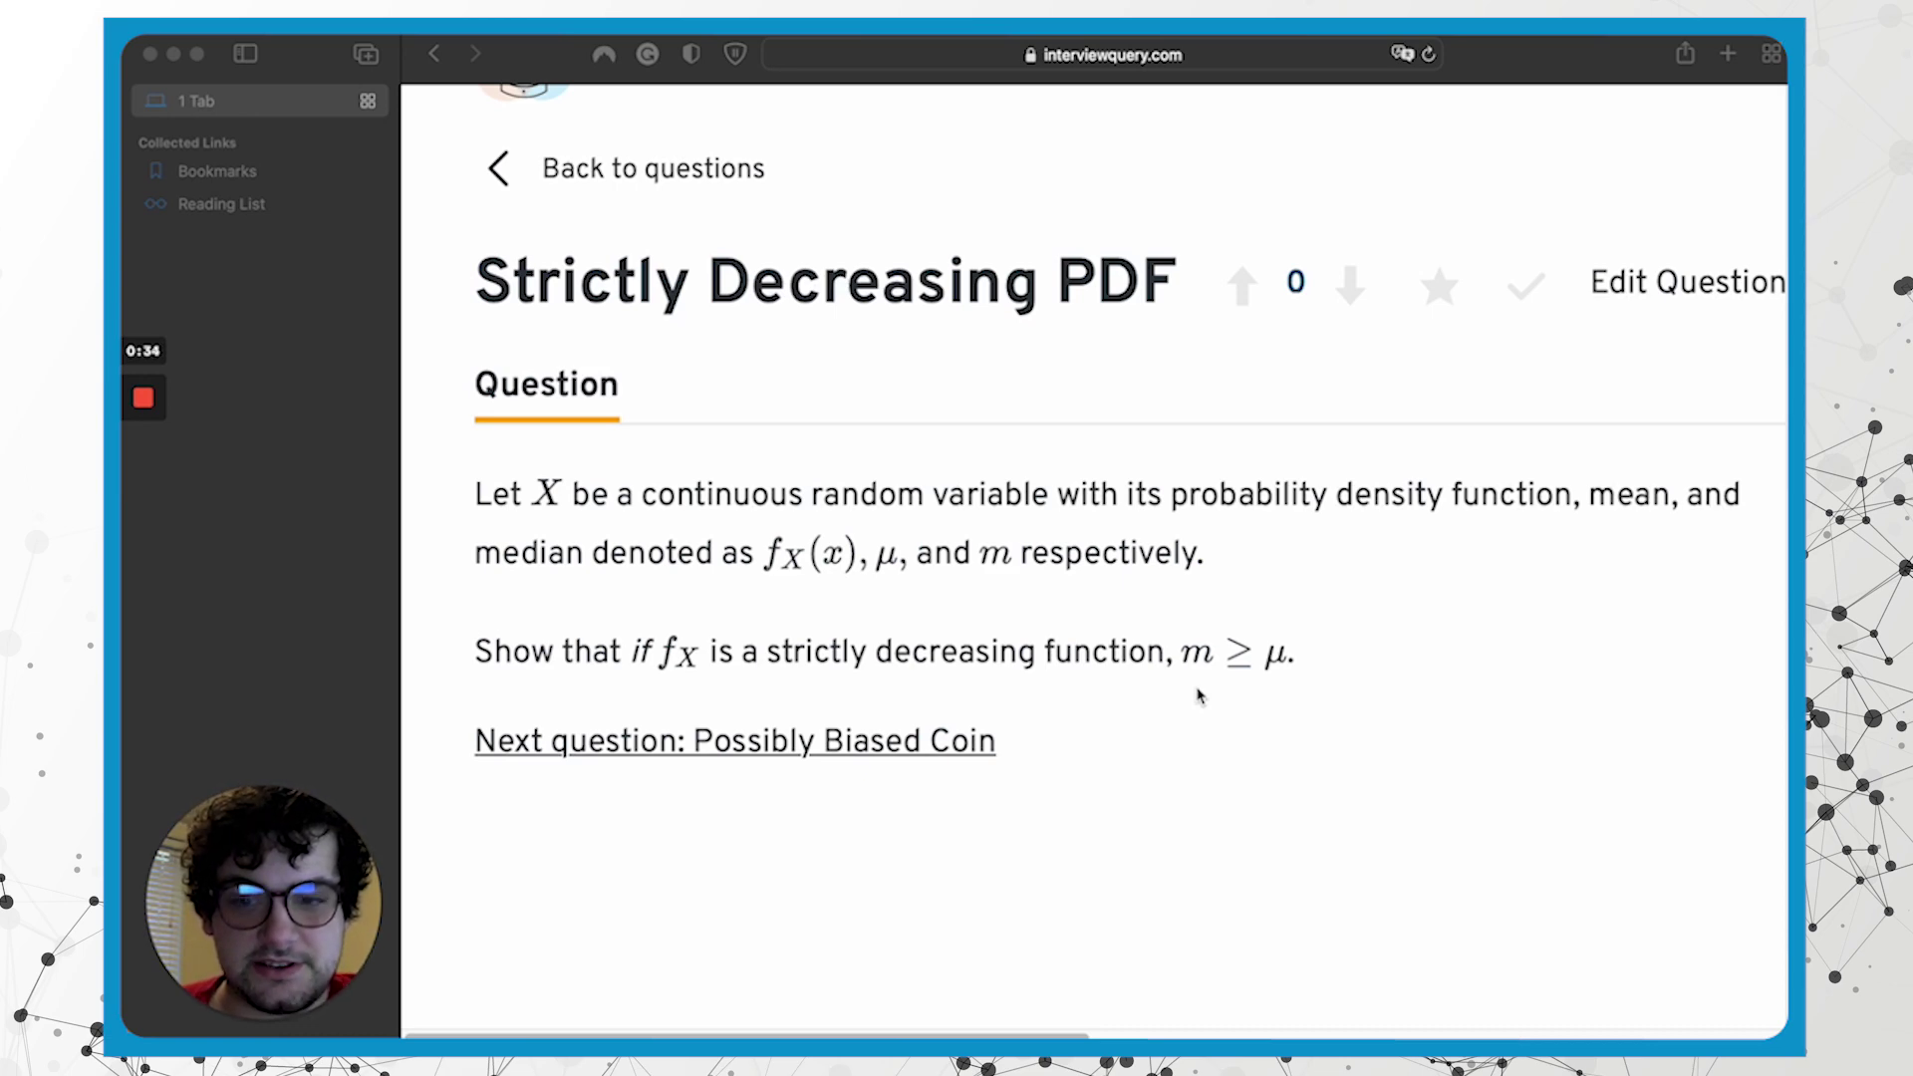
Switch from the Safari question to the GIMP whiteboard window
key(ctrl+Up)
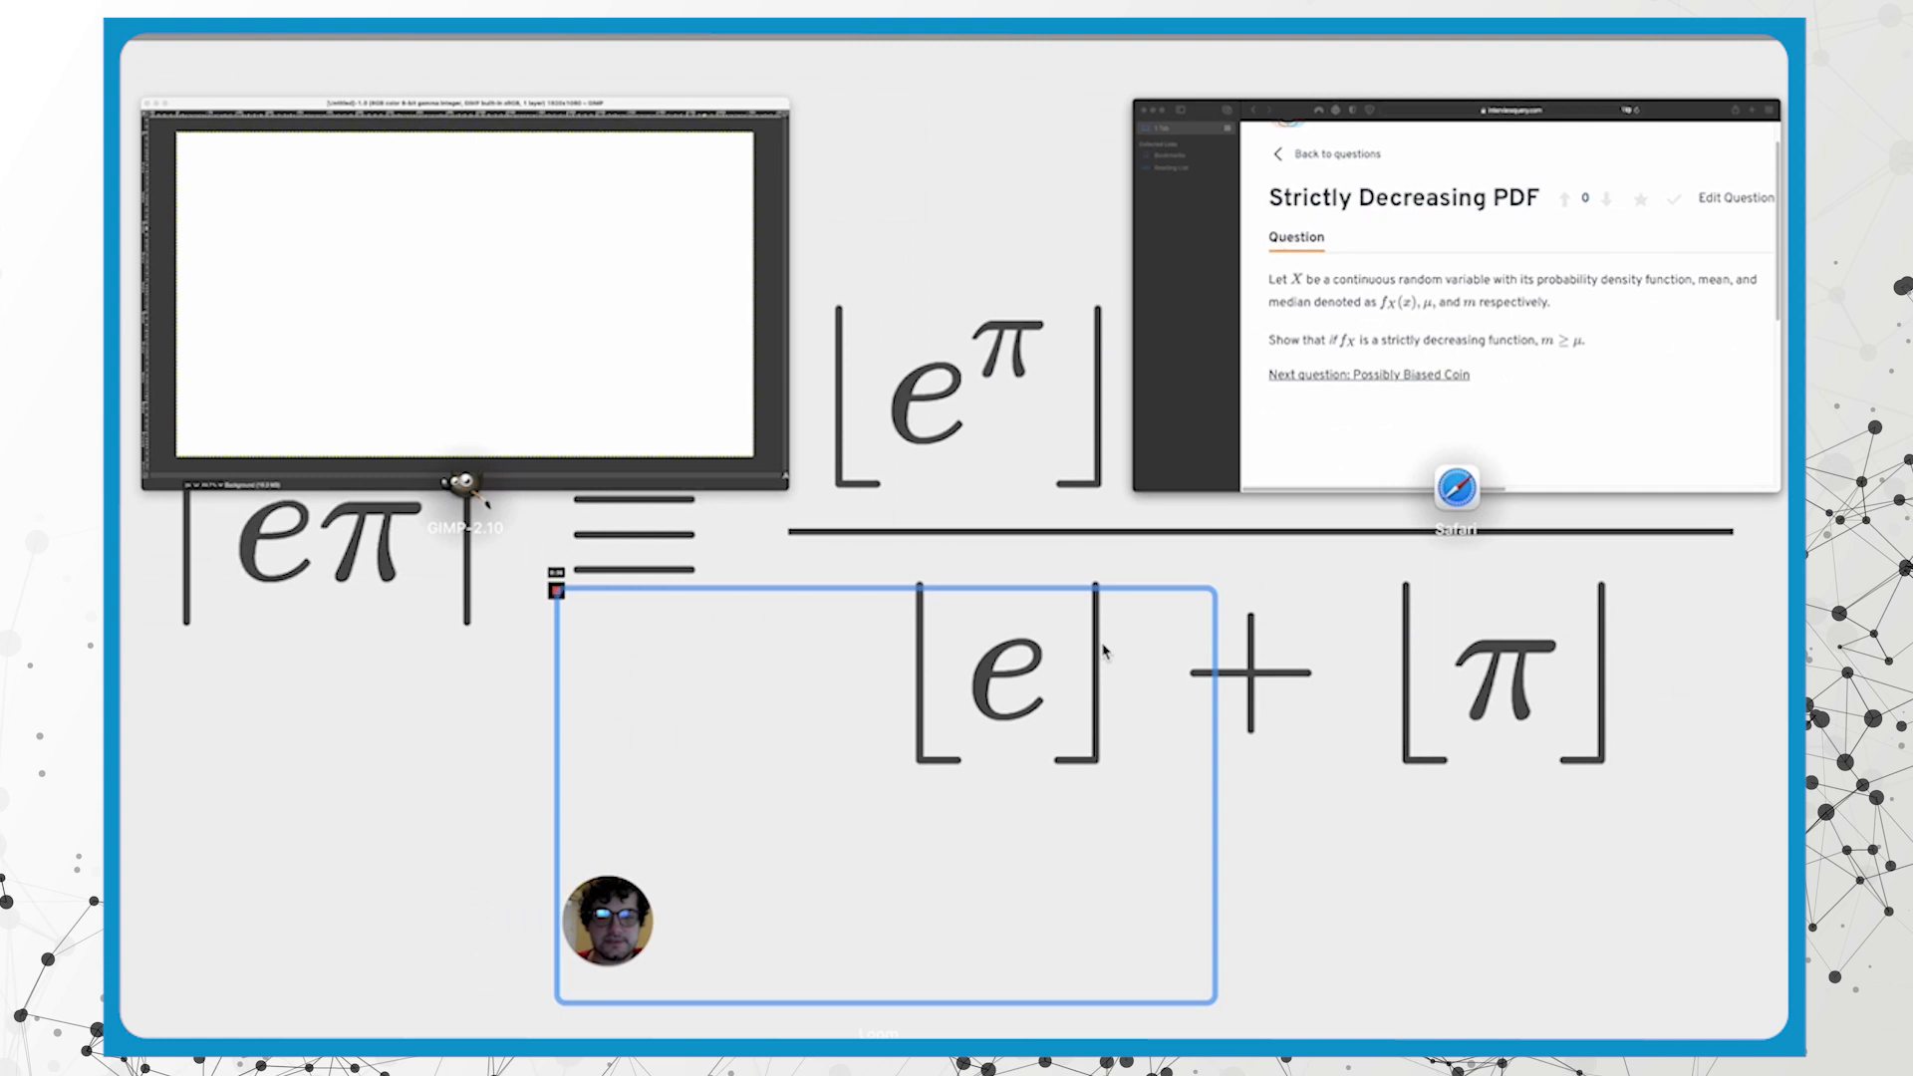
Write f'X(x) ≤ 0 in the canvas's top-left corner
click(643, 345)
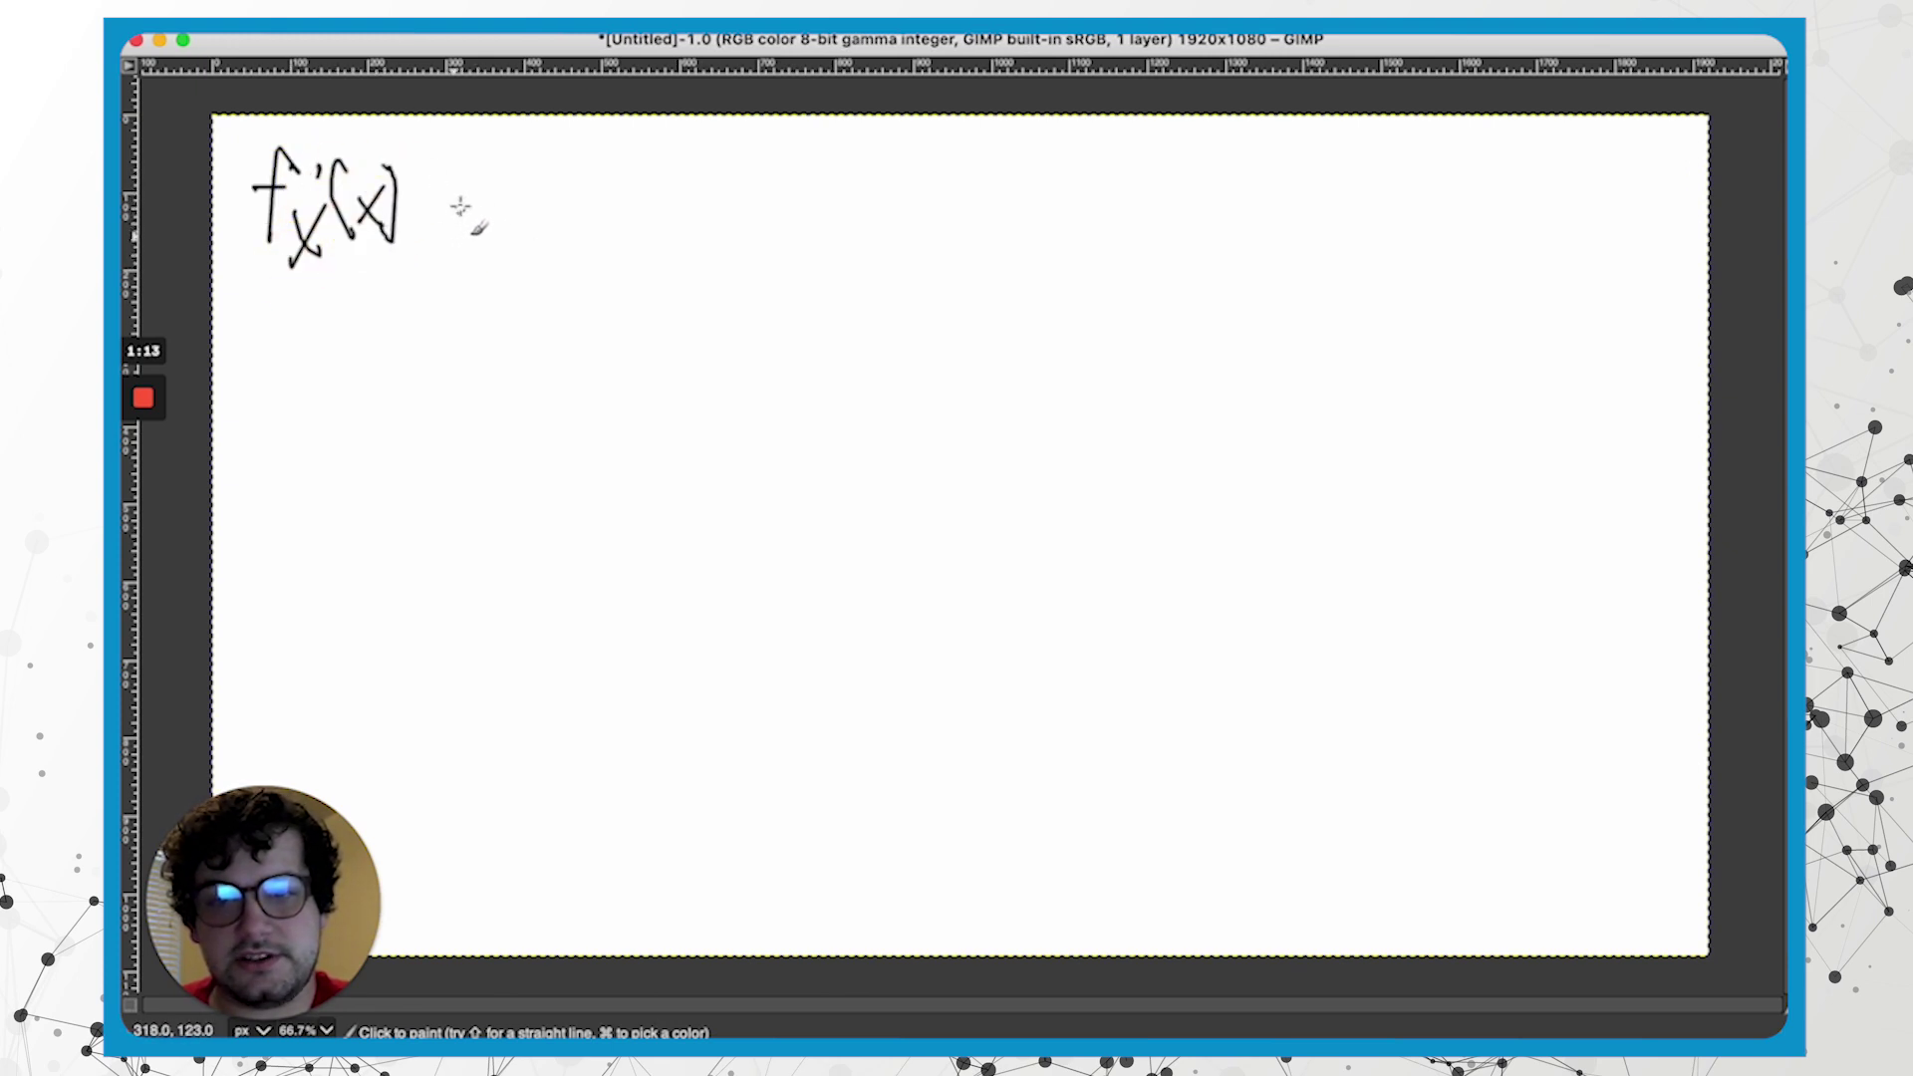
mouse_move(318, 176)
mouse_down()
mouse_move(326, 155)
mouse_move(346, 179)
mouse_up()
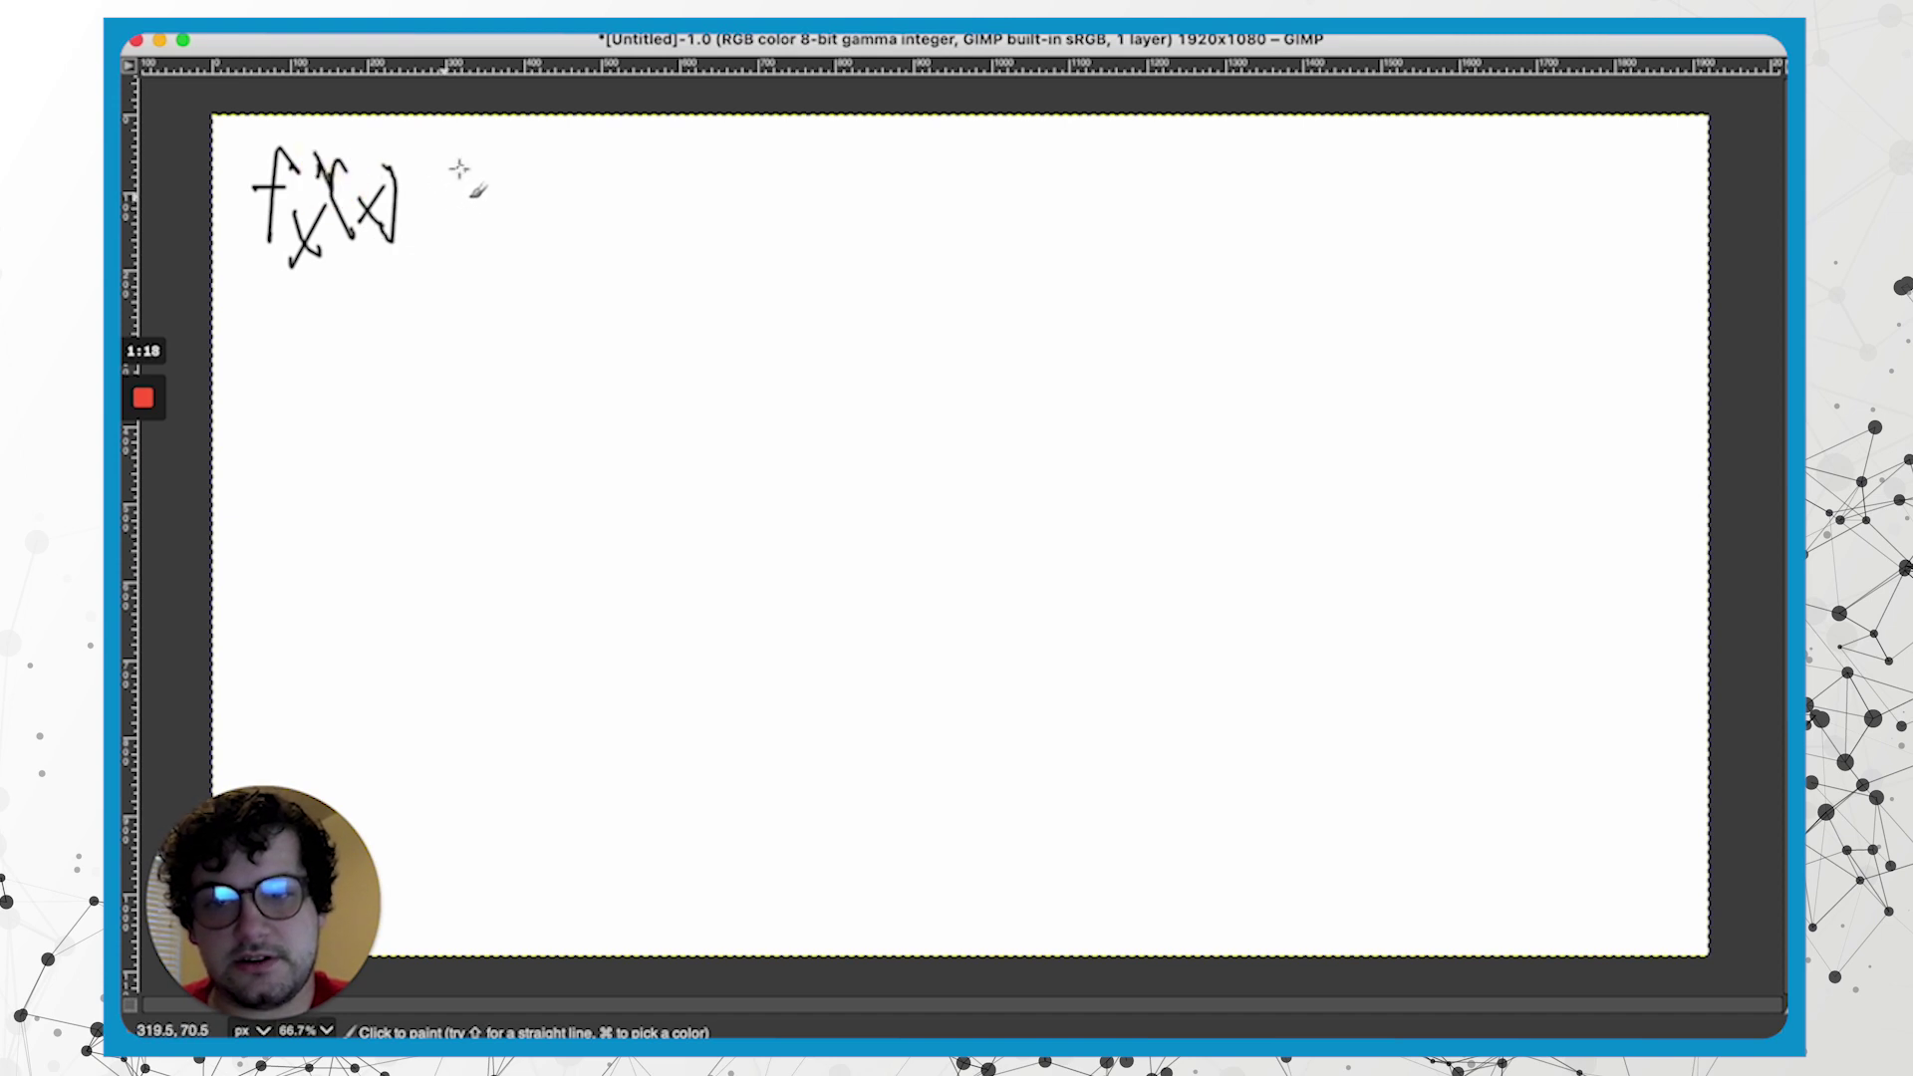
mouse_move(475, 153)
mouse_down()
mouse_move(428, 222)
mouse_move(504, 261)
mouse_up()
drag(538, 168, 538, 264)
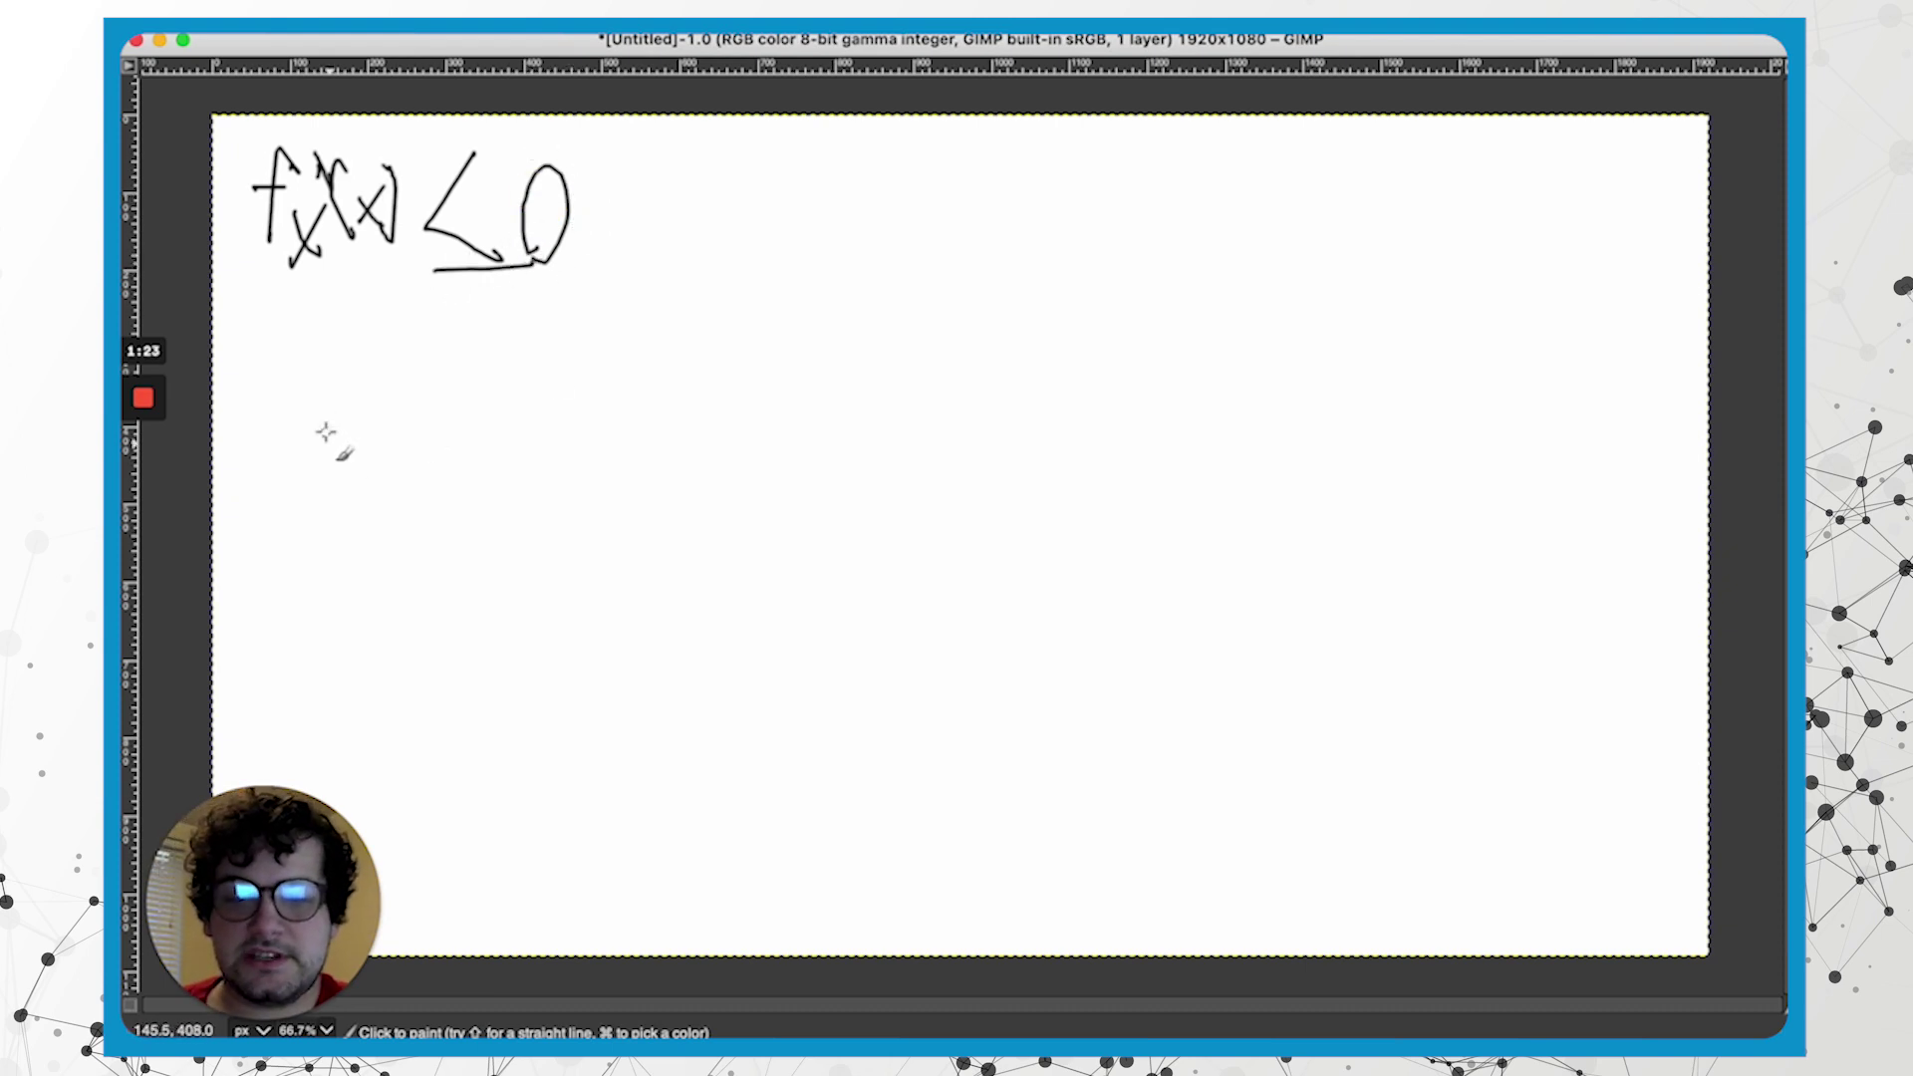
Draw density-graph axes, then try and undo decreasing, step-shaped and diagonal sketches
mouse_move(831, 171)
mouse_down()
mouse_move(827, 526)
mouse_move(1282, 522)
mouse_up()
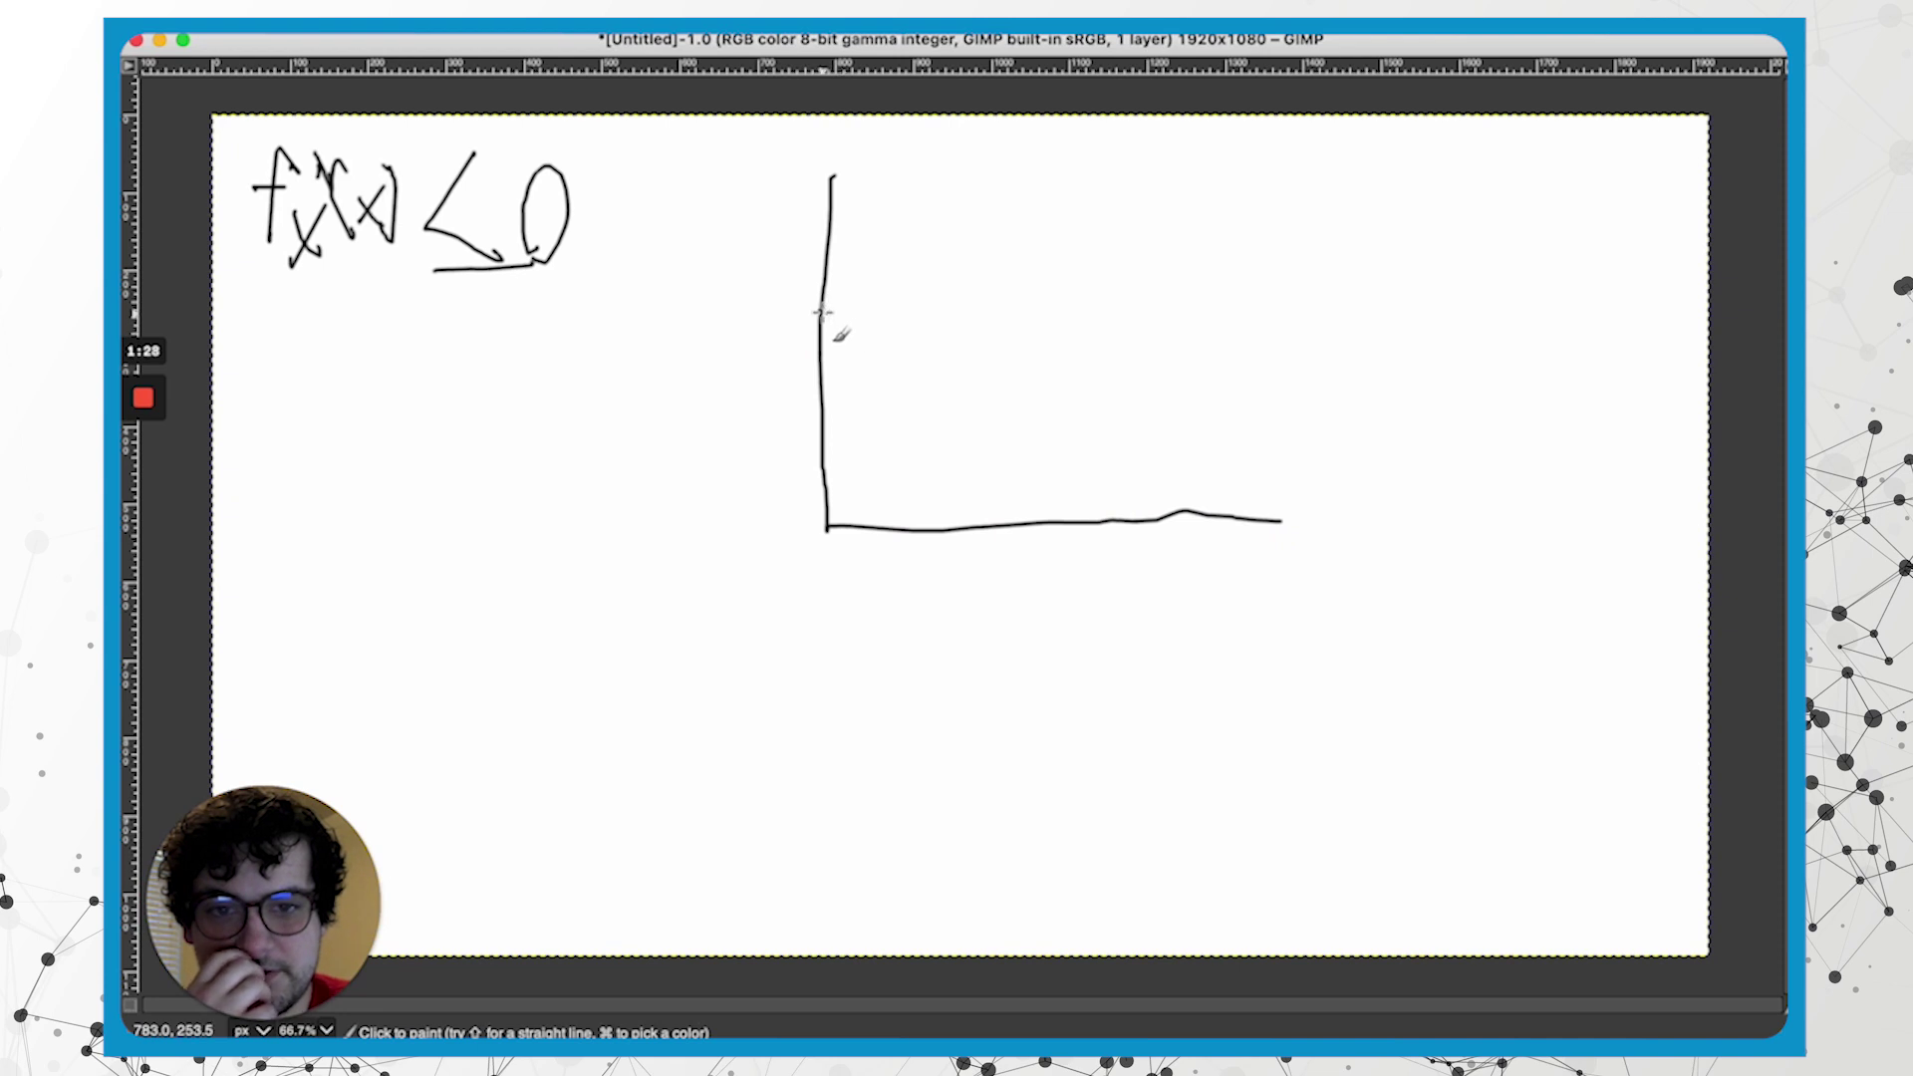
drag(821, 314, 1252, 486)
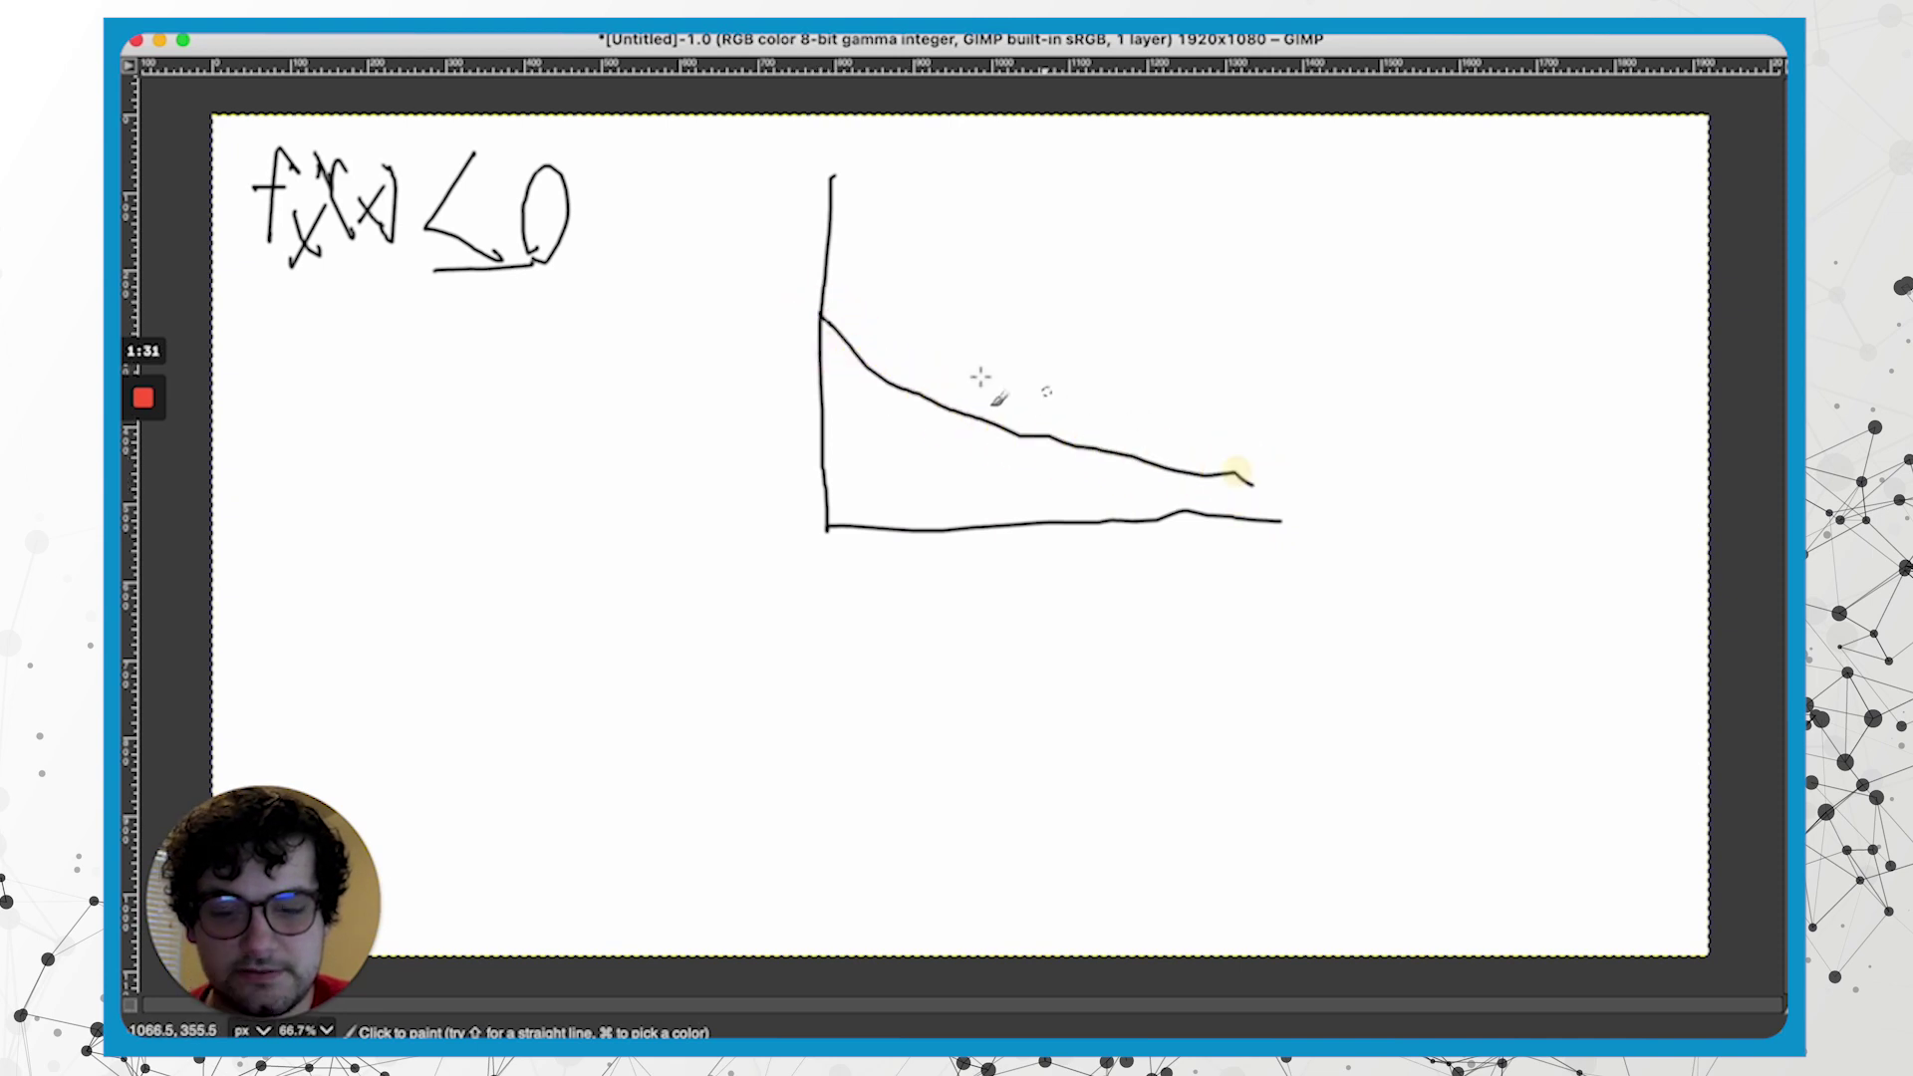
key(ctrl+z)
mouse_move(820, 347)
mouse_down()
mouse_move(994, 344)
mouse_move(1020, 425)
mouse_move(1241, 441)
mouse_up()
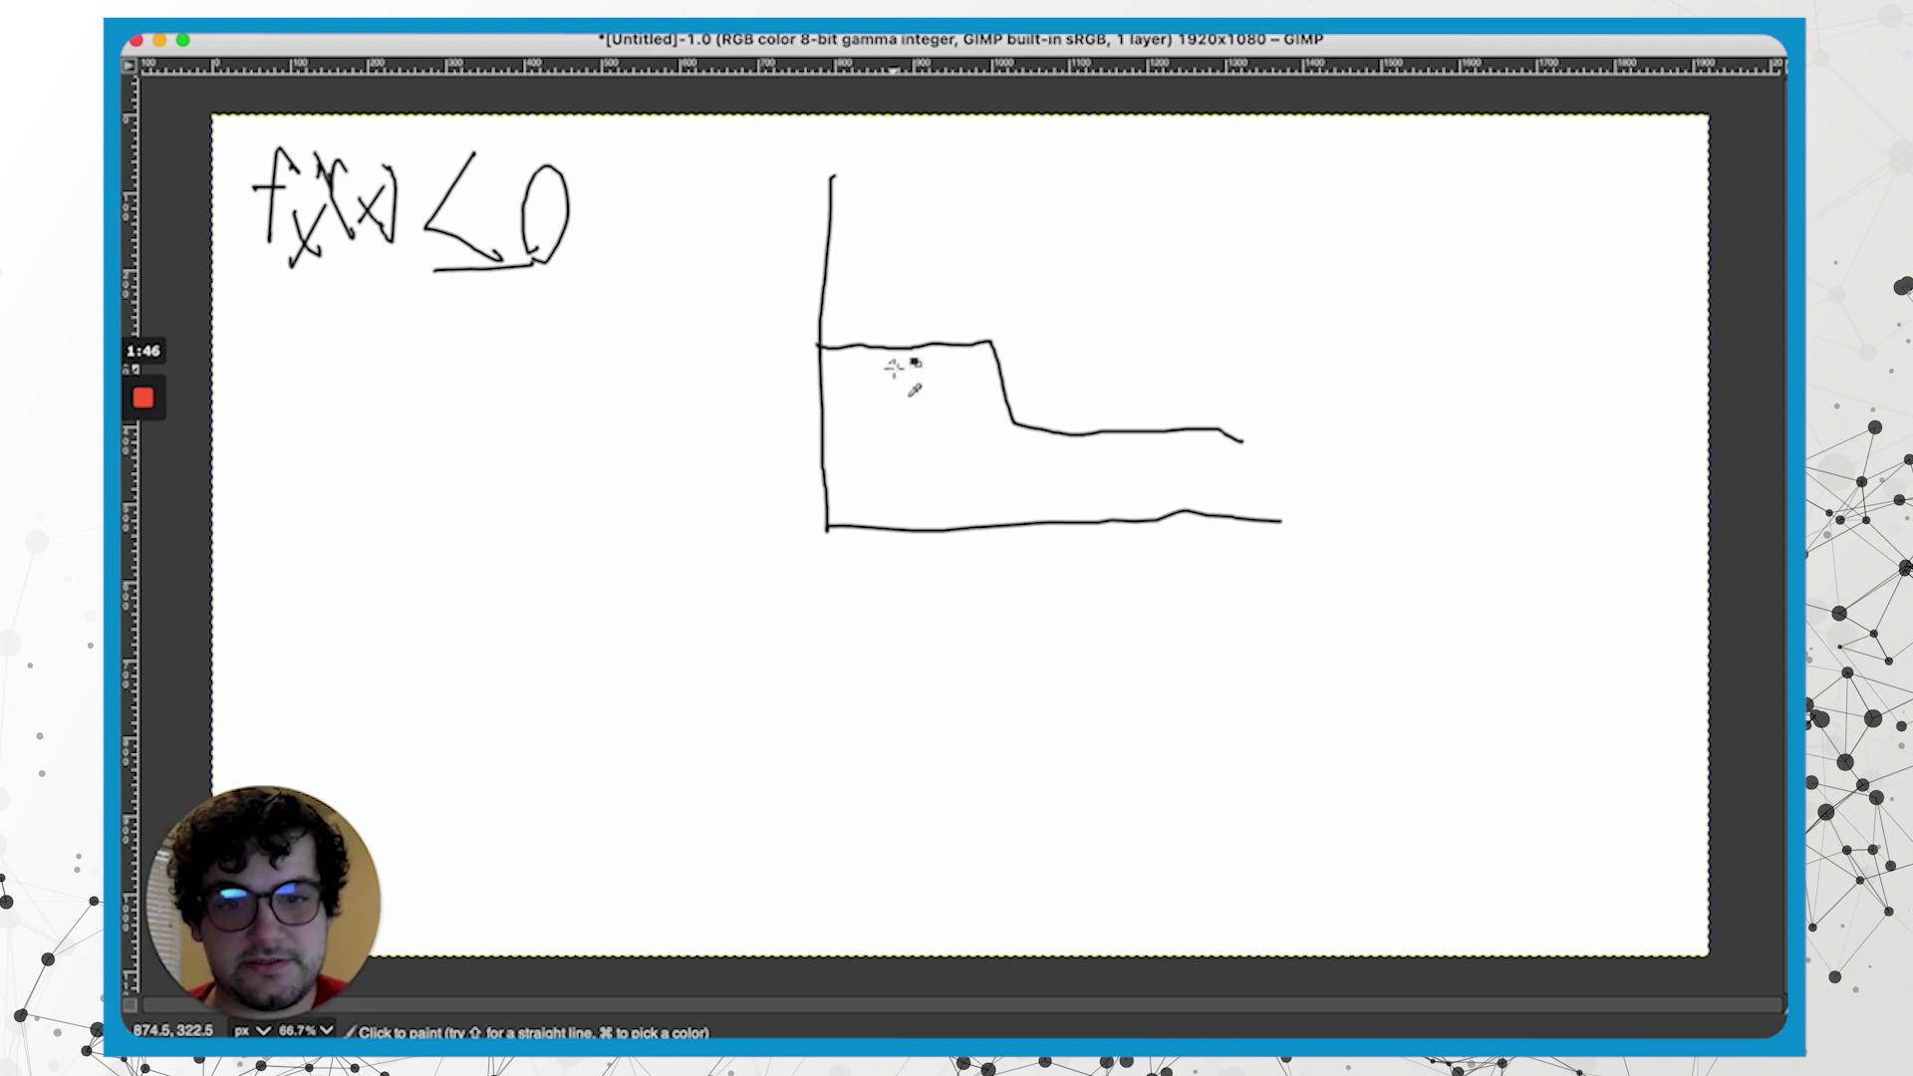
key(ctrl+z)
drag(825, 366, 1016, 531)
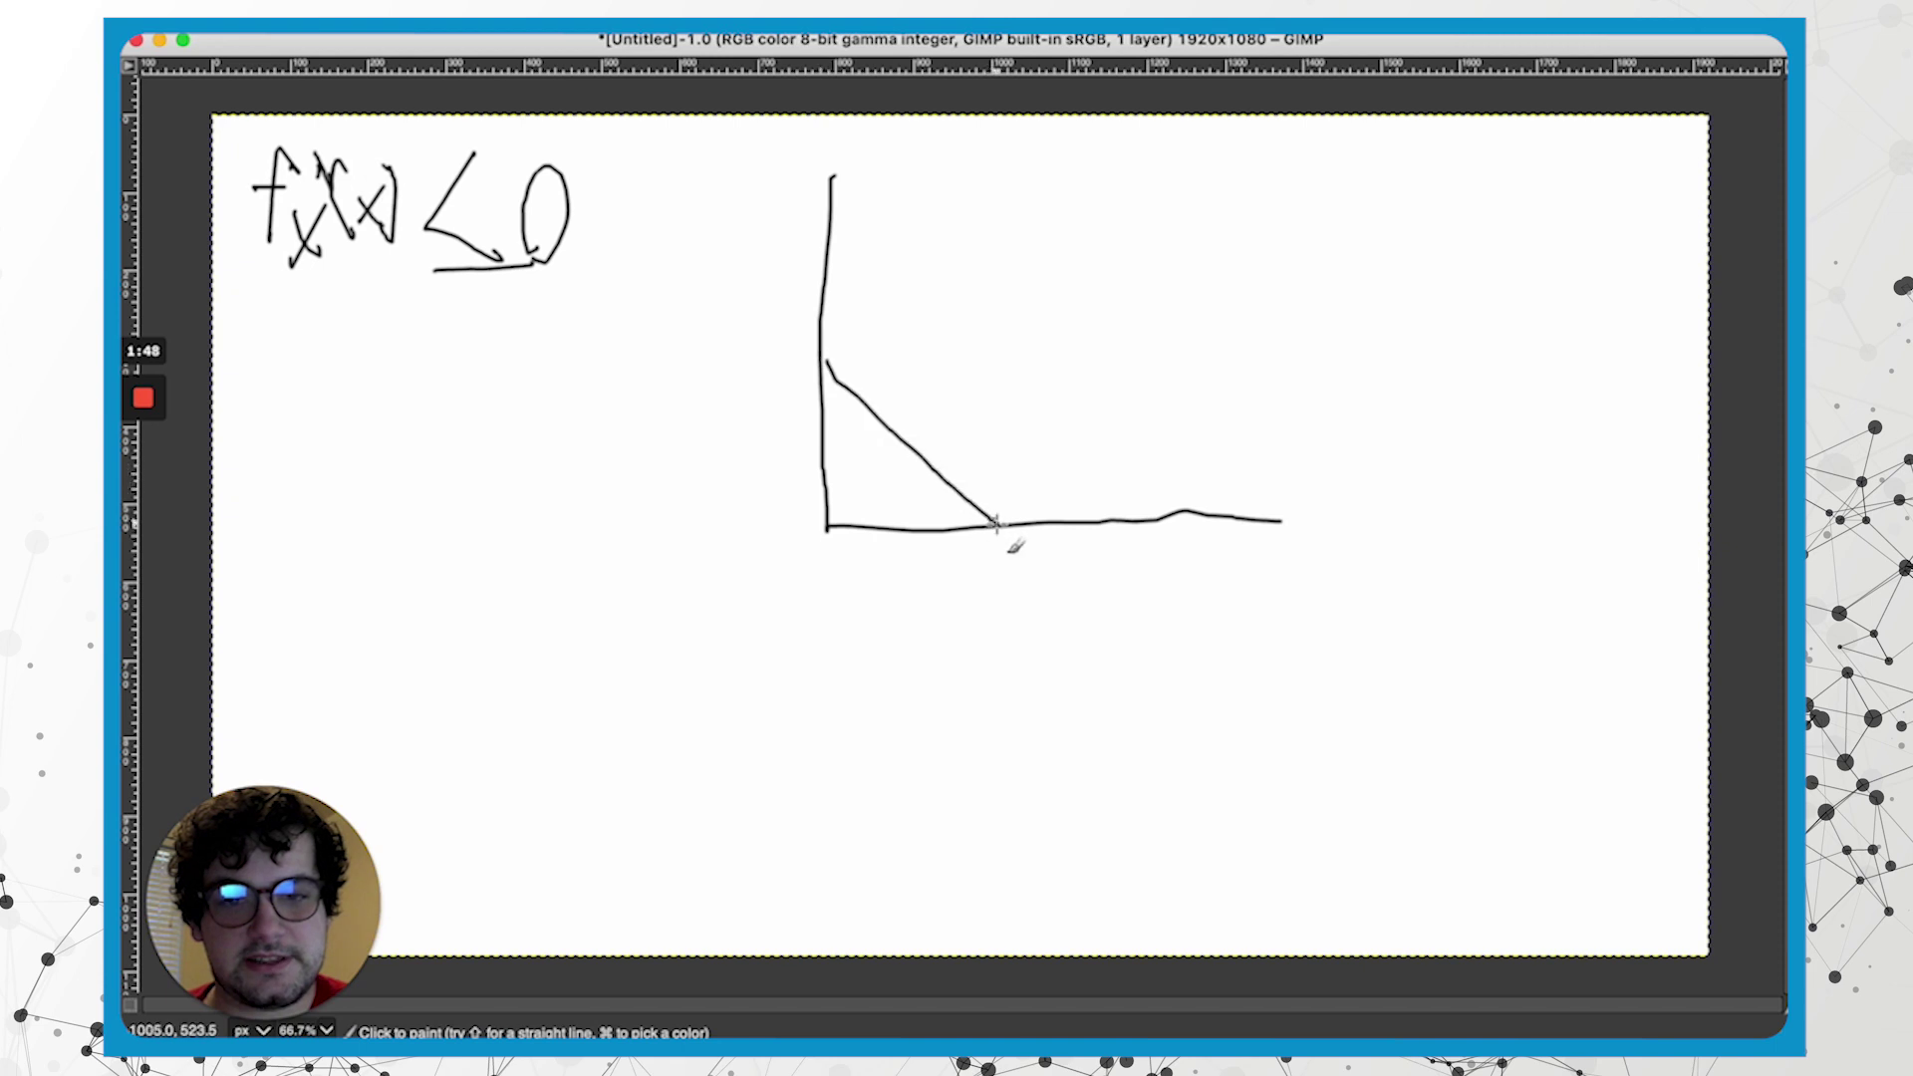
key(ctrl+z)
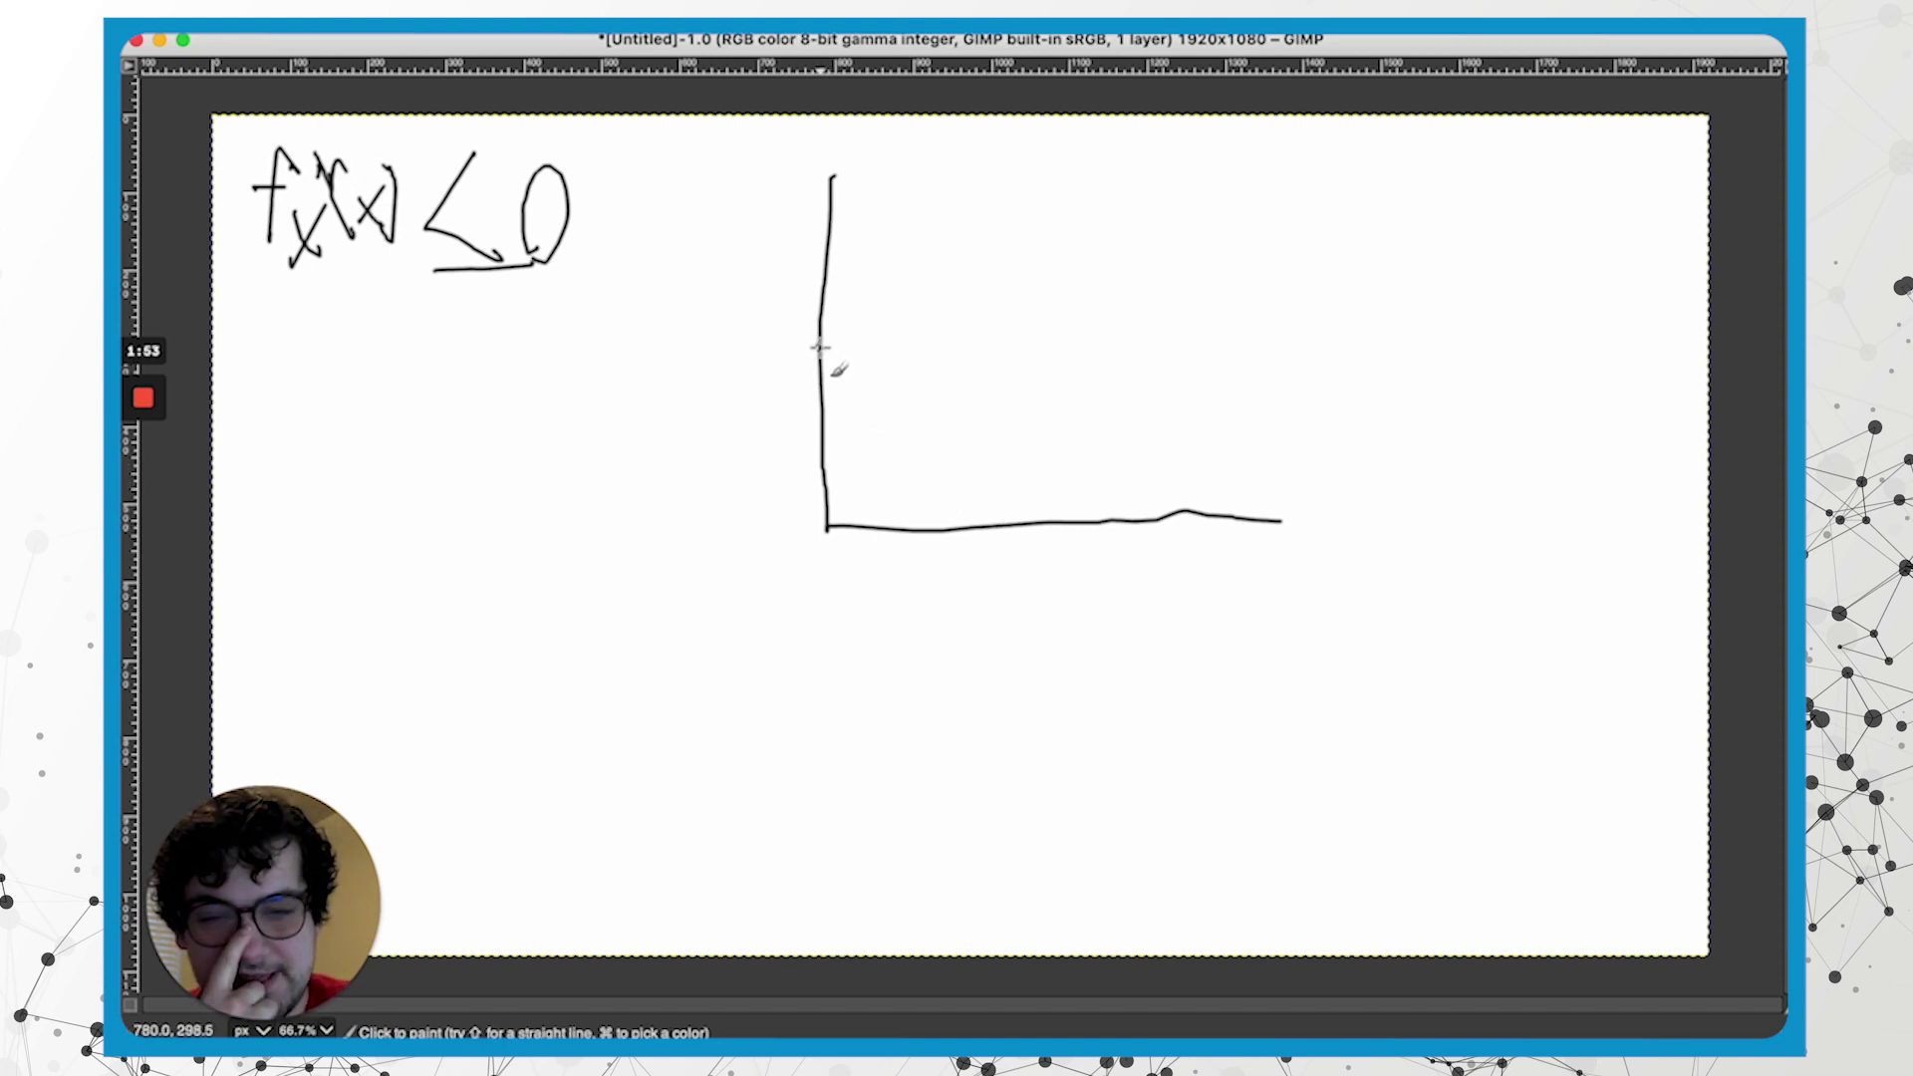
Draw a flat uniform density line, then sketch and undo two decreasing curves
drag(822, 348, 1316, 350)
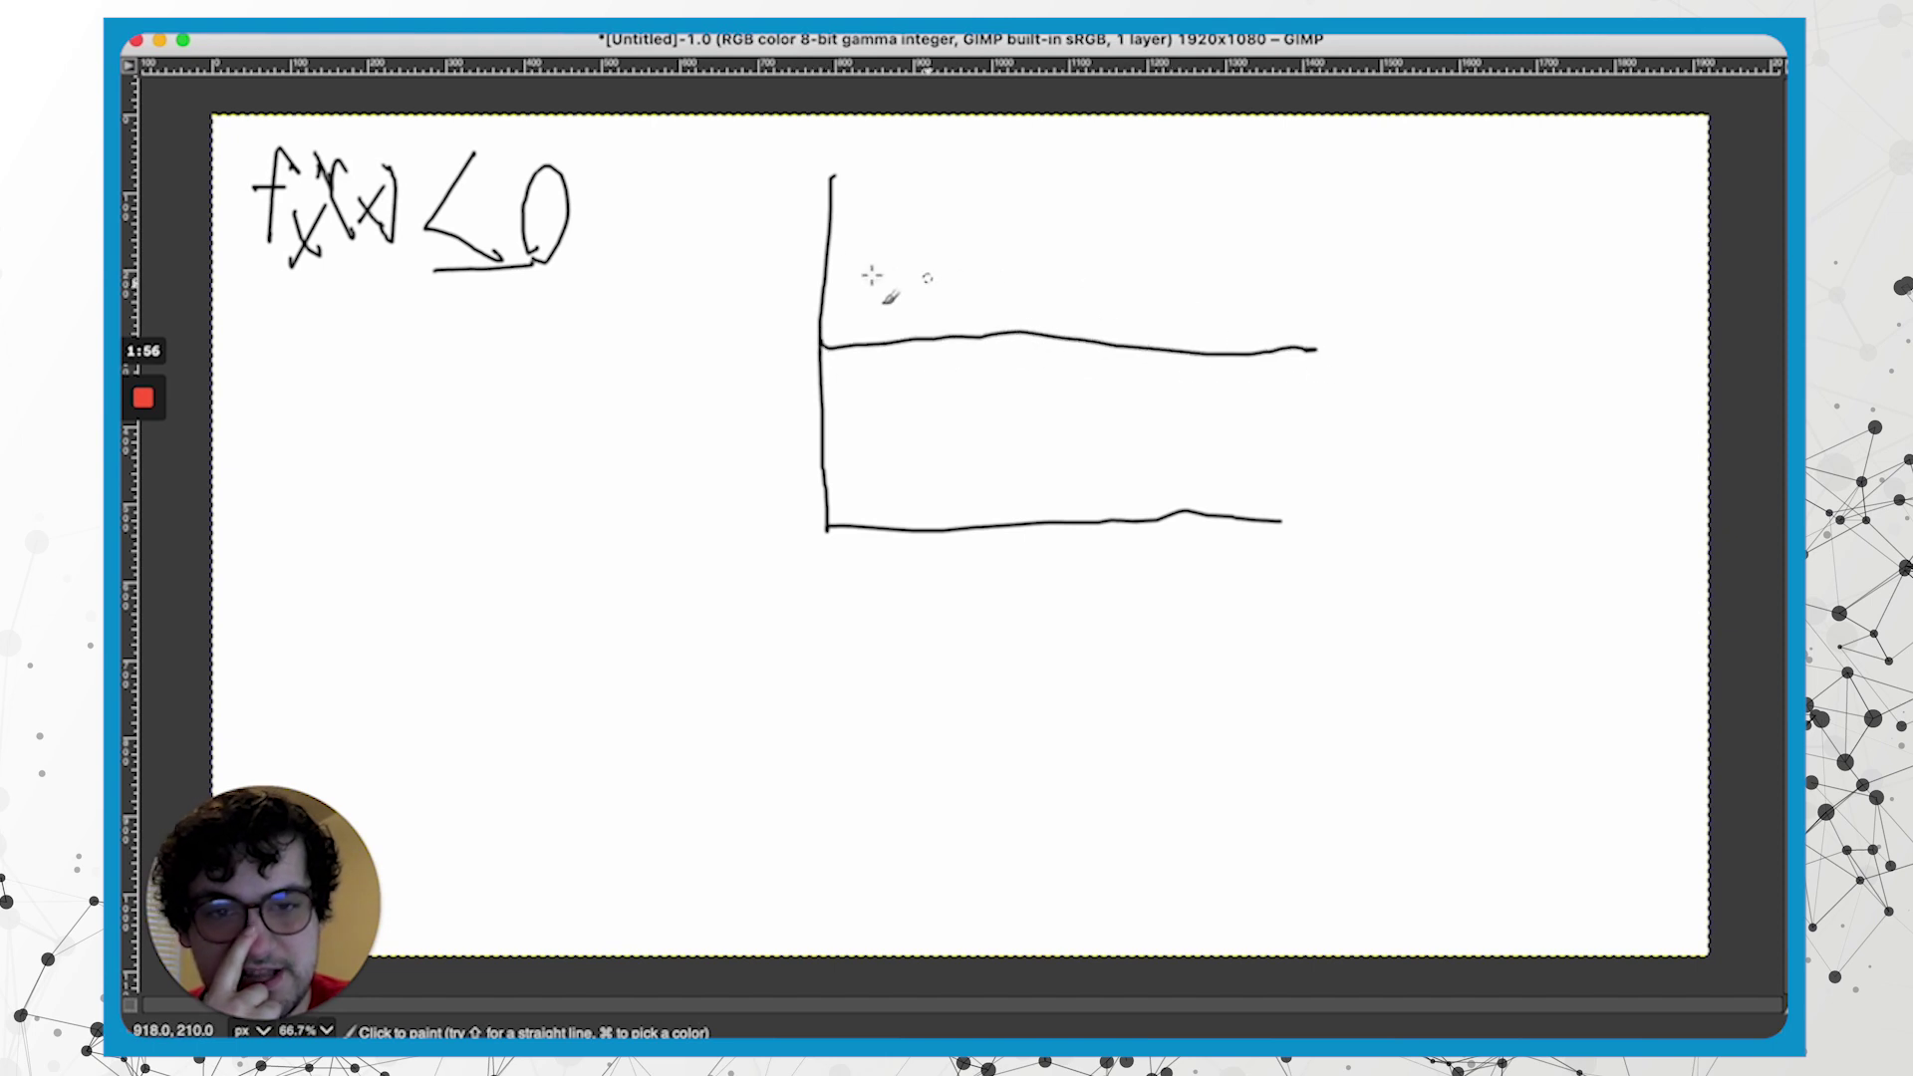
drag(822, 354, 1143, 476)
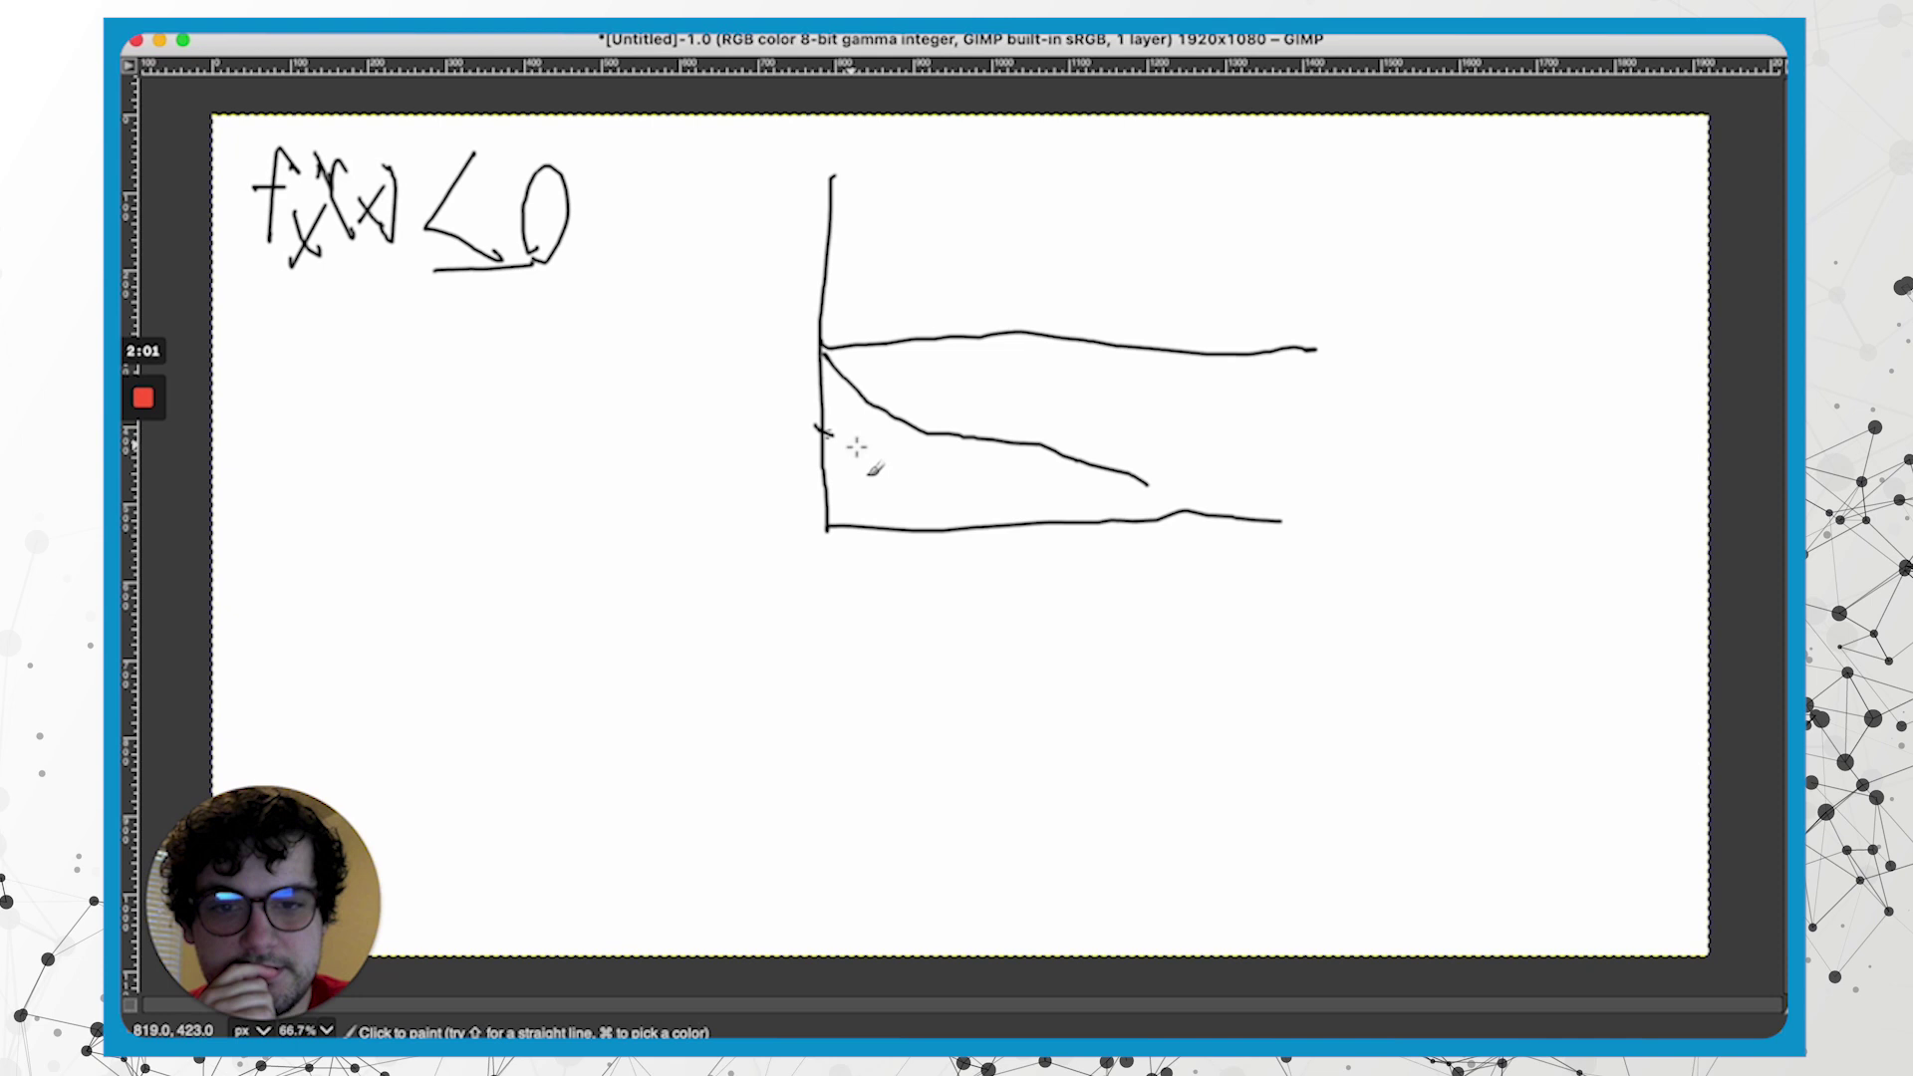
drag(815, 427, 983, 505)
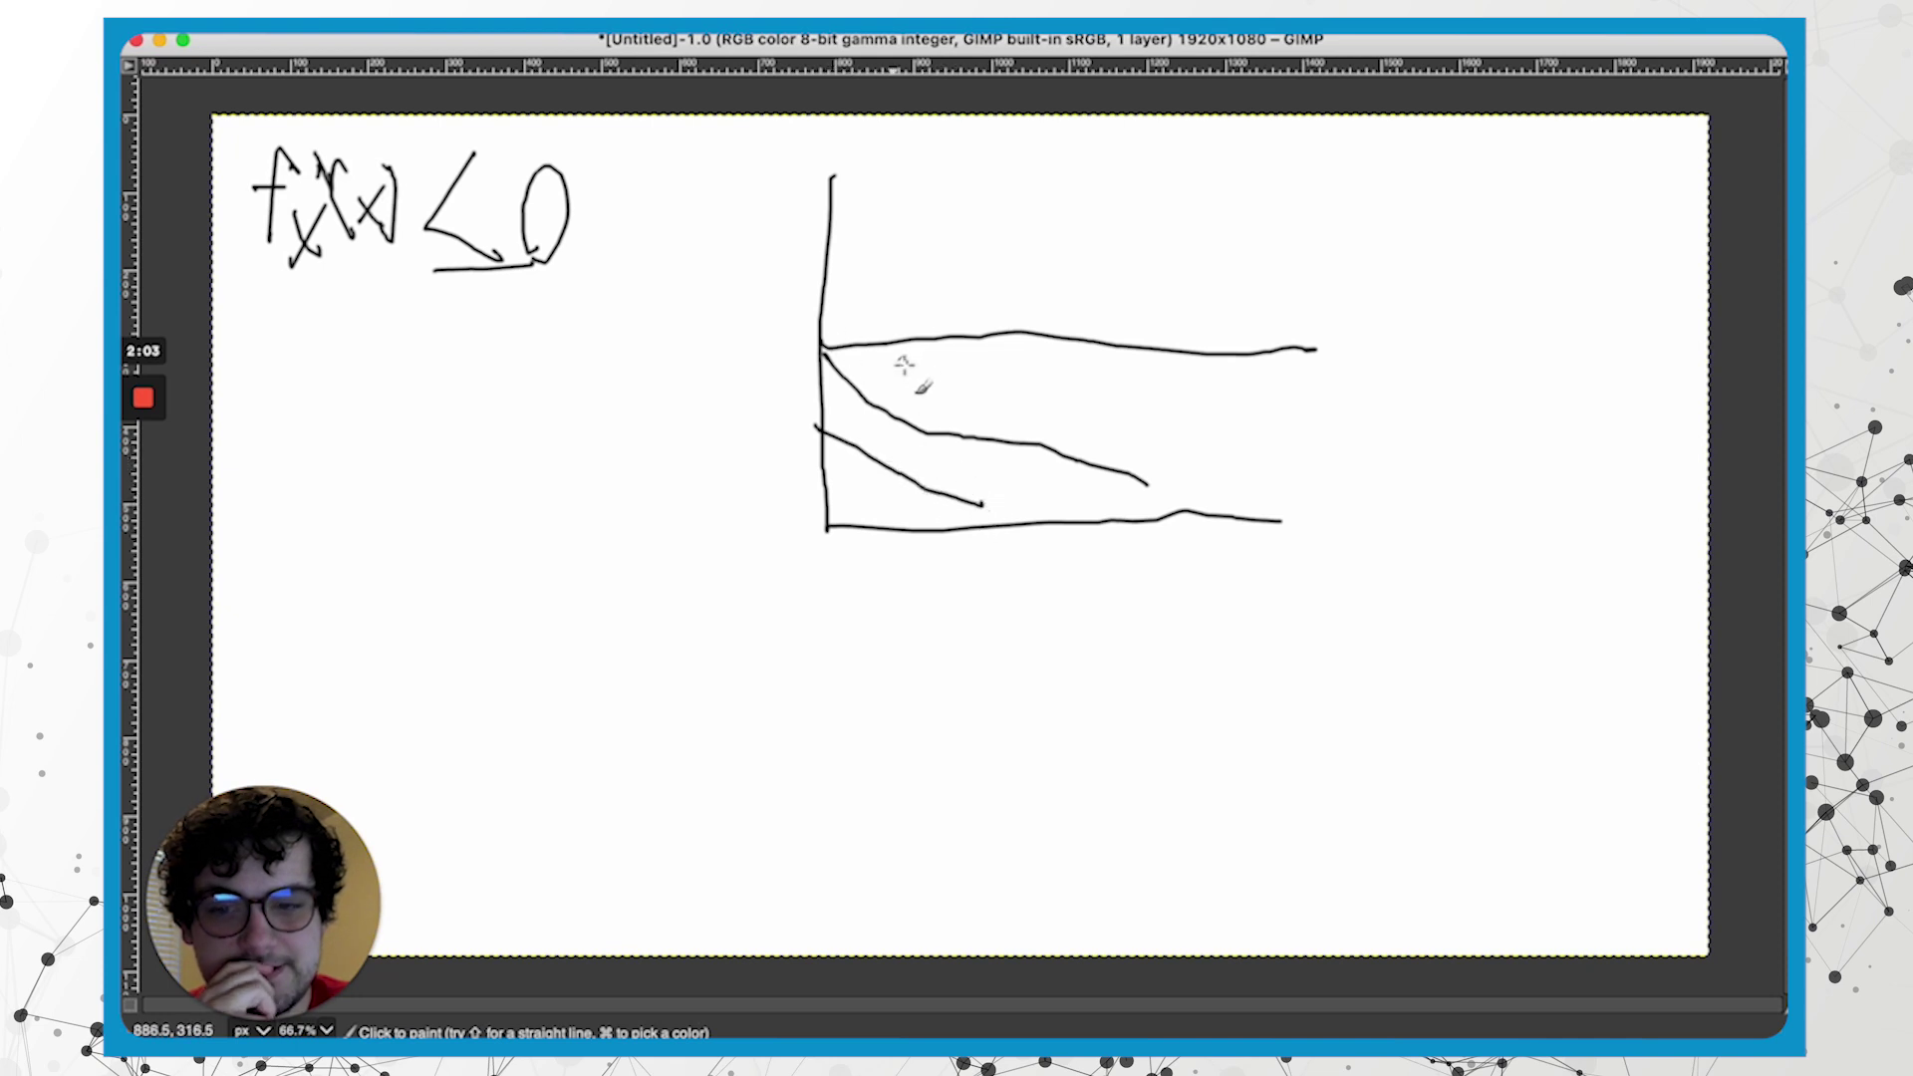
key(ctrl+z)
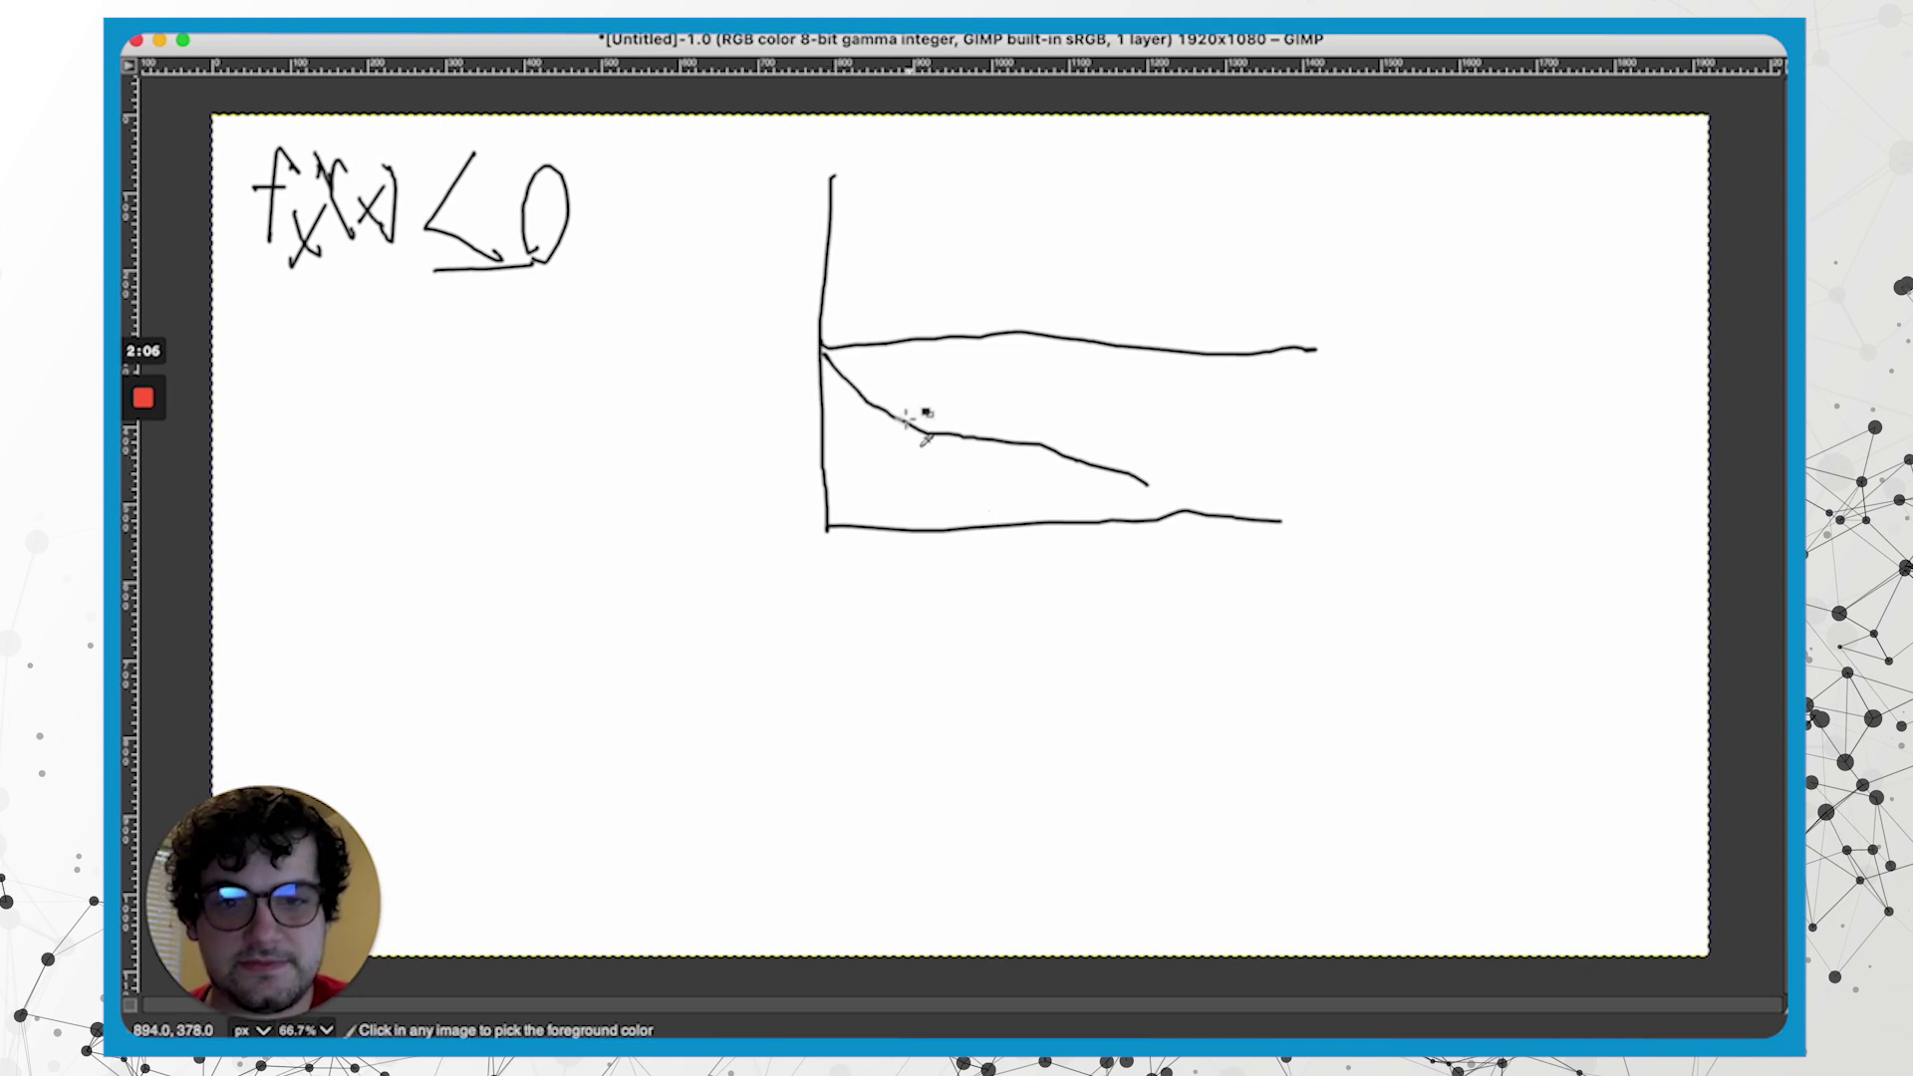
key(ctrl+z)
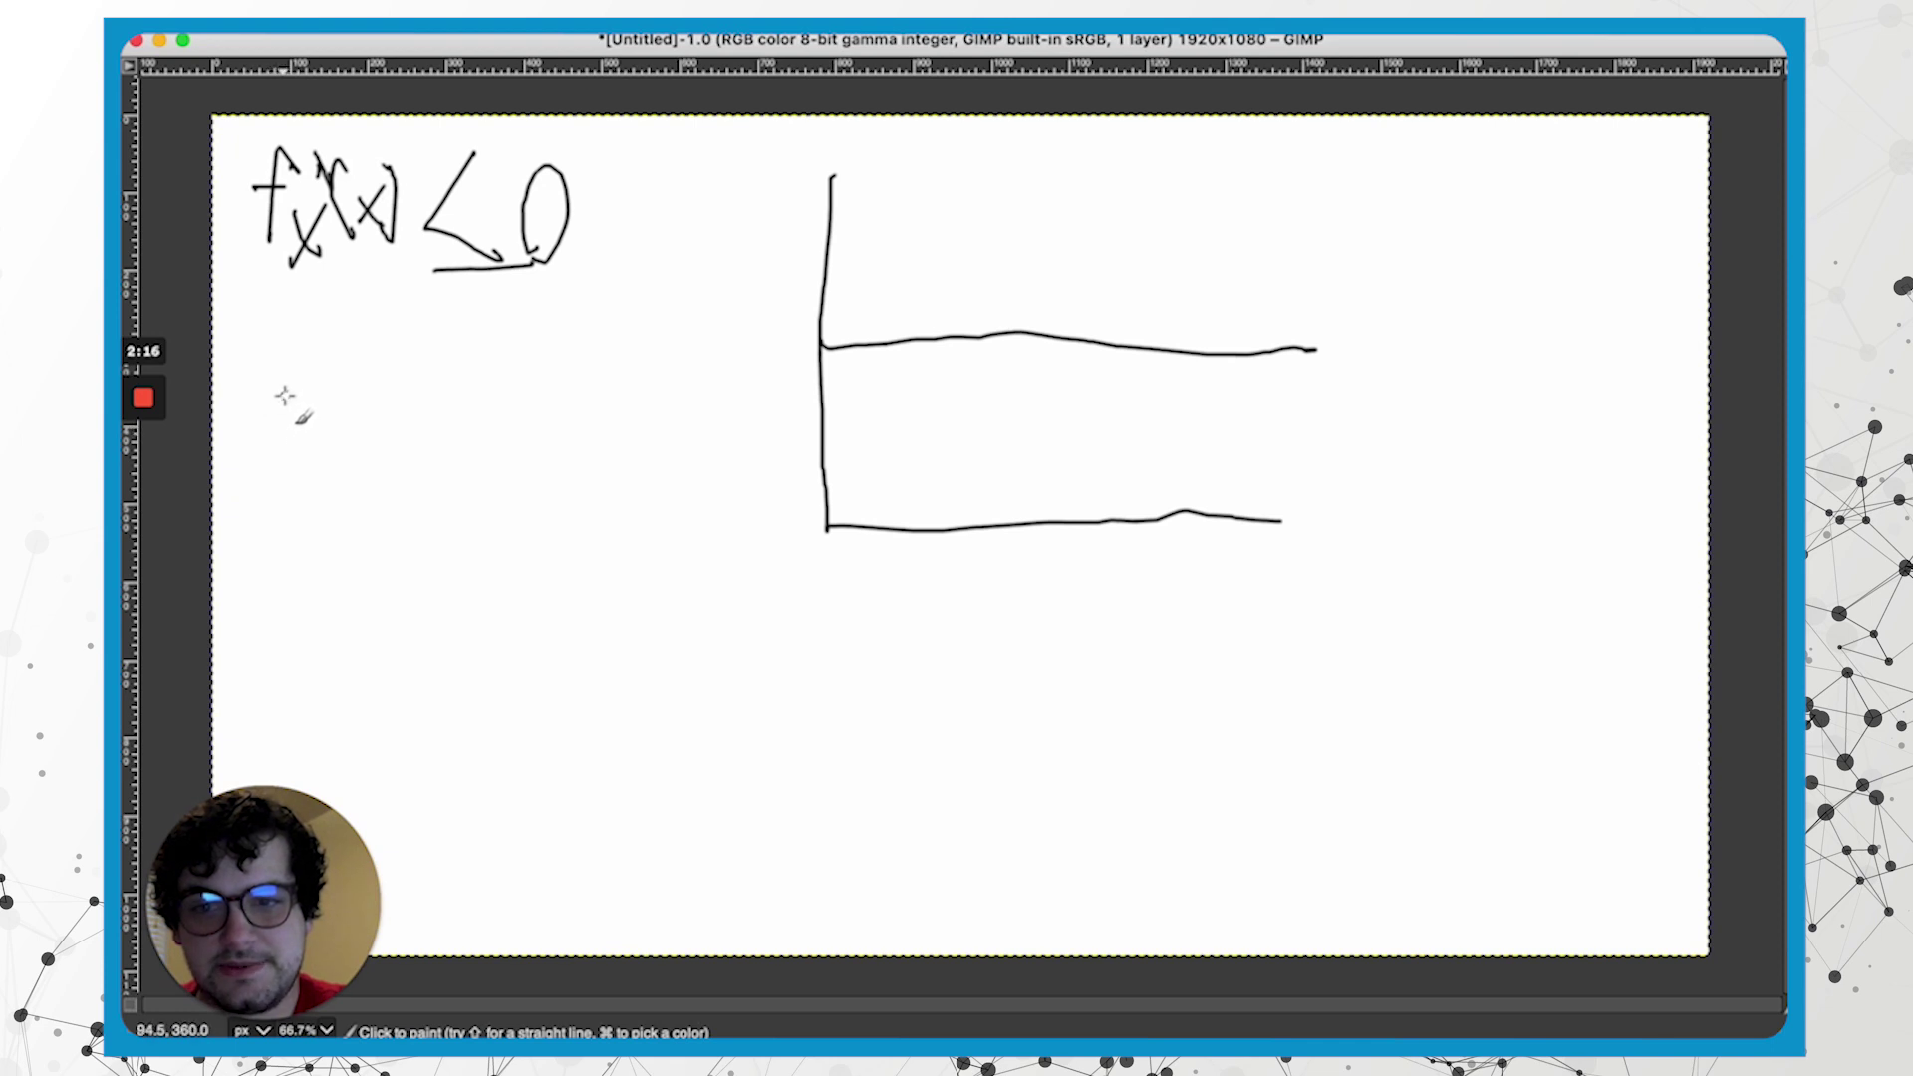
Write f(x) = 1/(b+a) below the inequality and return to Safari
mouse_move(299, 380)
mouse_down()
mouse_move(281, 478)
mouse_move(297, 429)
mouse_move(341, 485)
mouse_up()
mouse_move(367, 386)
mouse_down()
mouse_move(360, 464)
mouse_move(411, 457)
mouse_move(382, 456)
mouse_up()
mouse_move(419, 382)
mouse_down()
mouse_move(427, 466)
mouse_move(515, 383)
mouse_move(512, 433)
mouse_up()
mouse_move(588, 333)
mouse_down()
mouse_move(598, 403)
mouse_move(688, 415)
mouse_up()
mouse_move(563, 449)
mouse_down()
mouse_move(590, 525)
mouse_move(662, 465)
mouse_up()
mouse_move(636, 442)
mouse_down()
mouse_move(641, 510)
mouse_move(724, 501)
mouse_up()
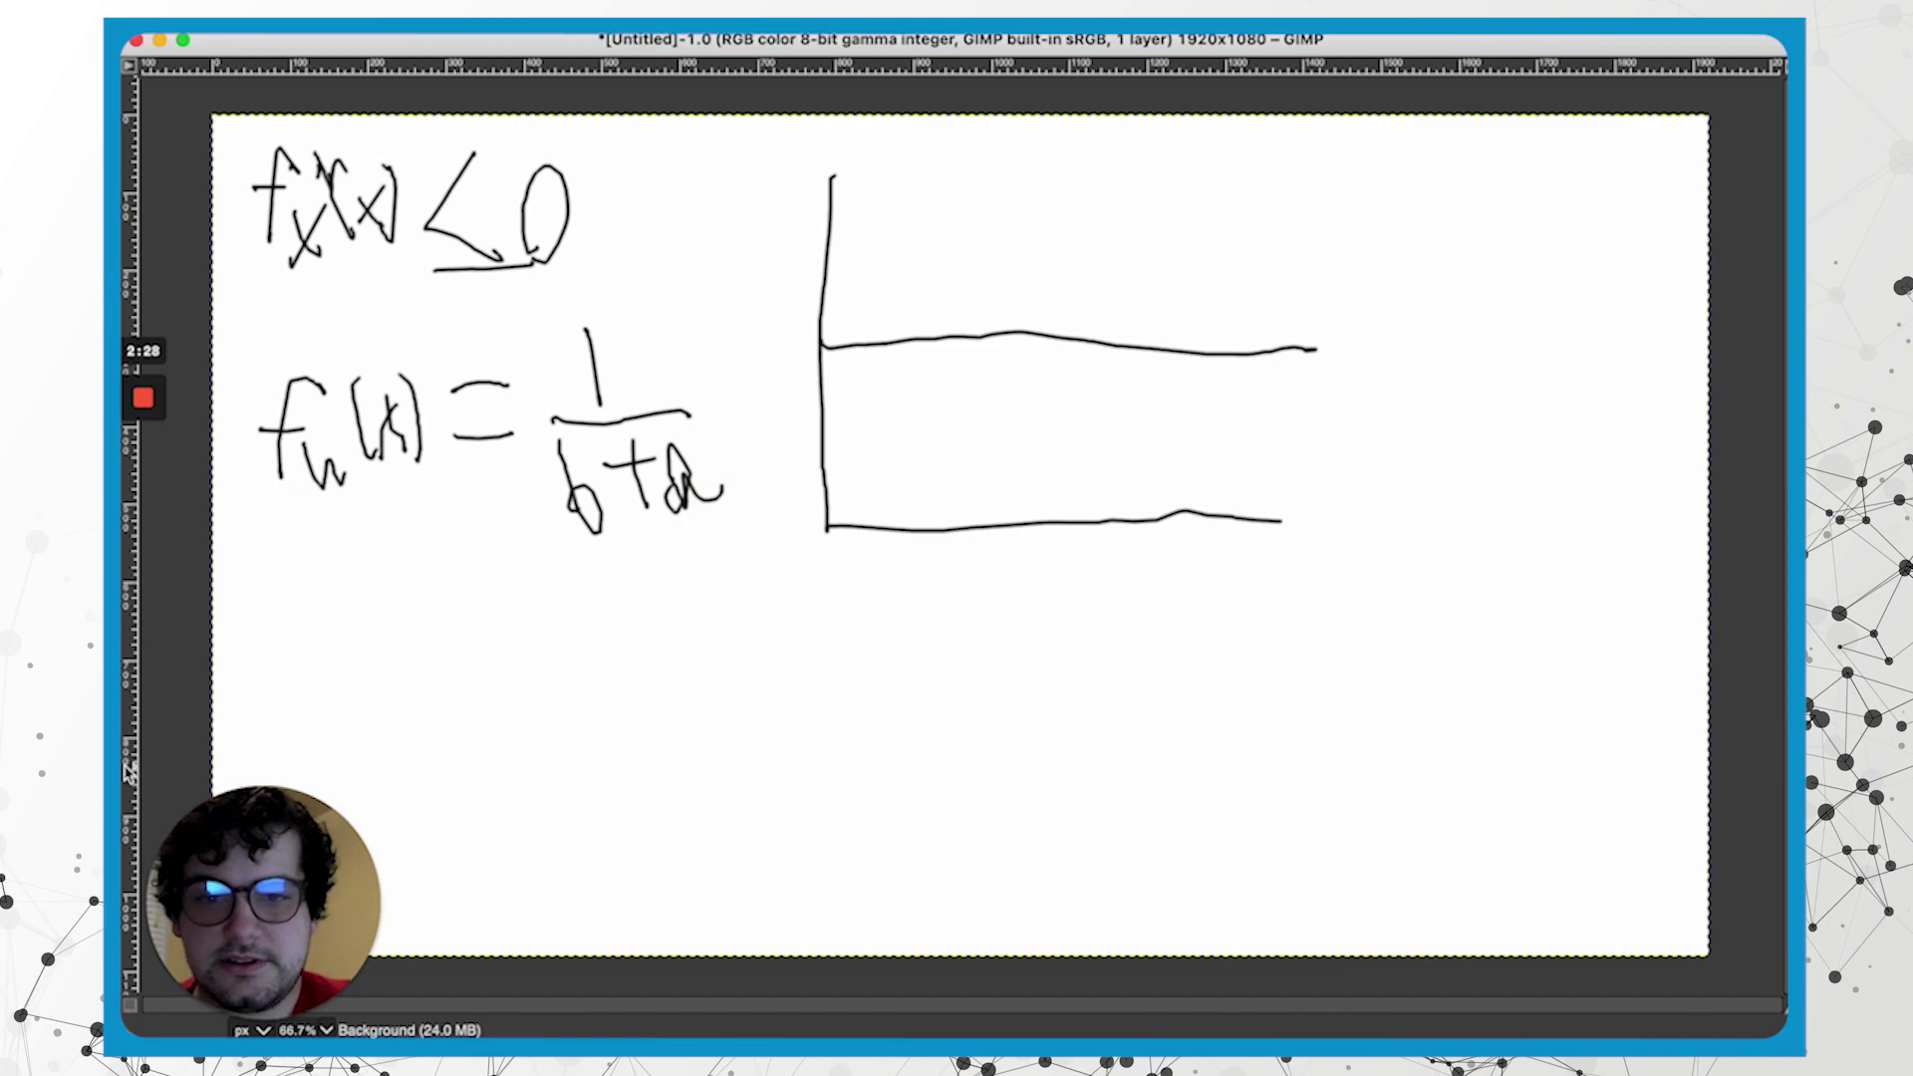
key(ctrl+Up)
Re-read the Safari question, then bring the GIMP whiteboard back to the front
click(1571, 478)
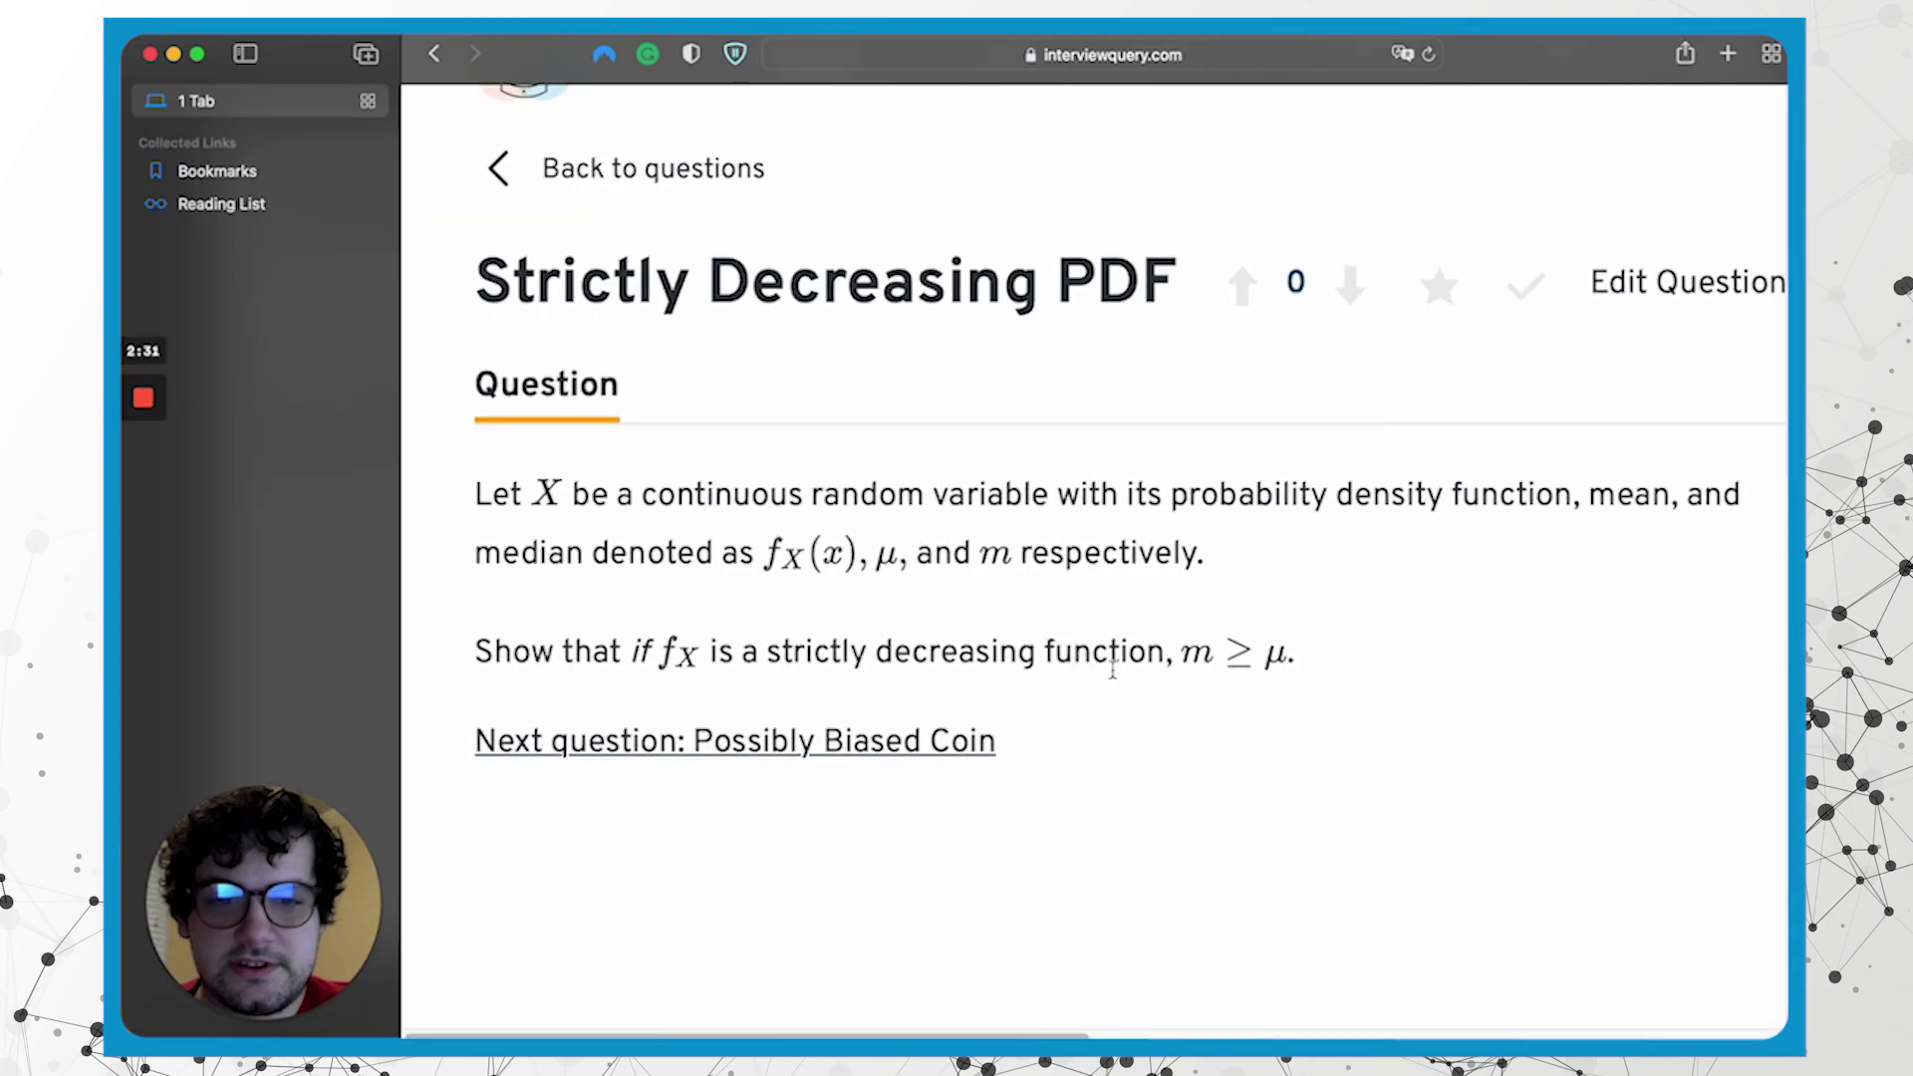
key(ctrl+Up)
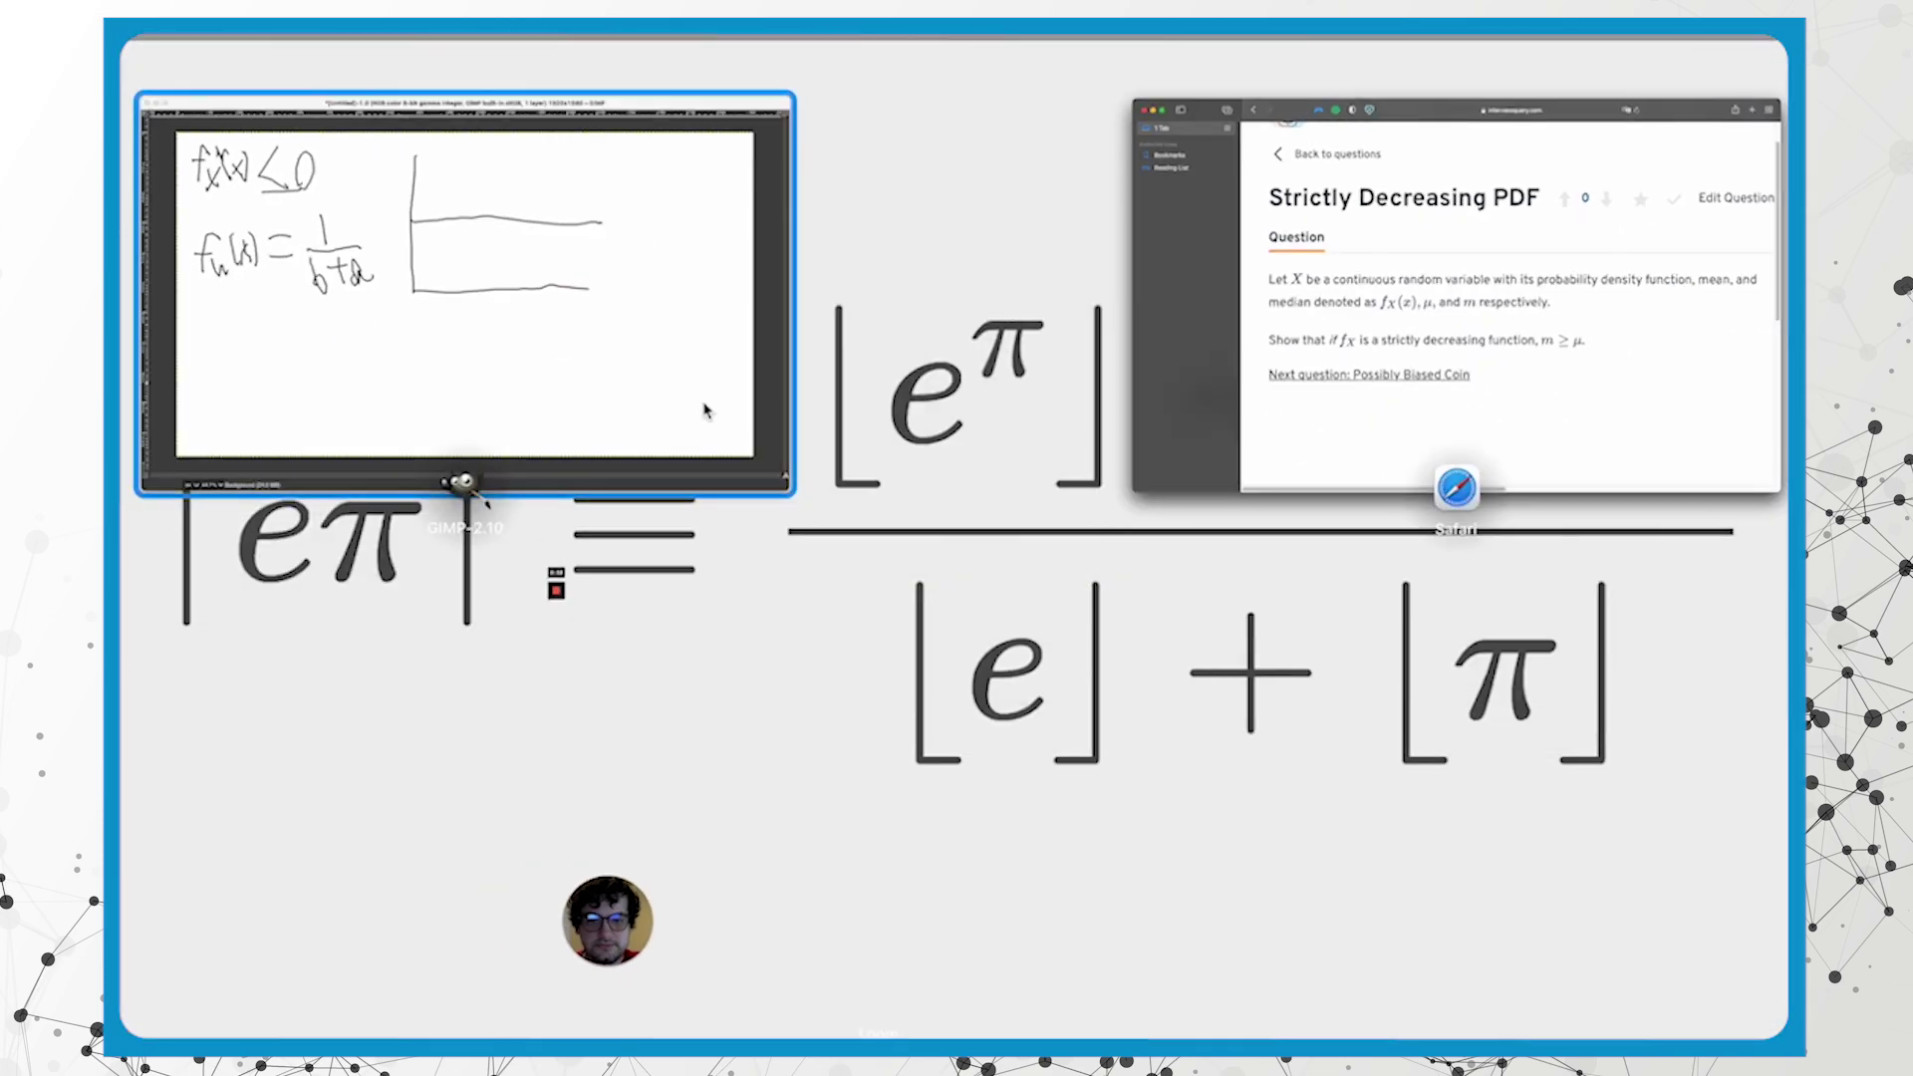
click(524, 225)
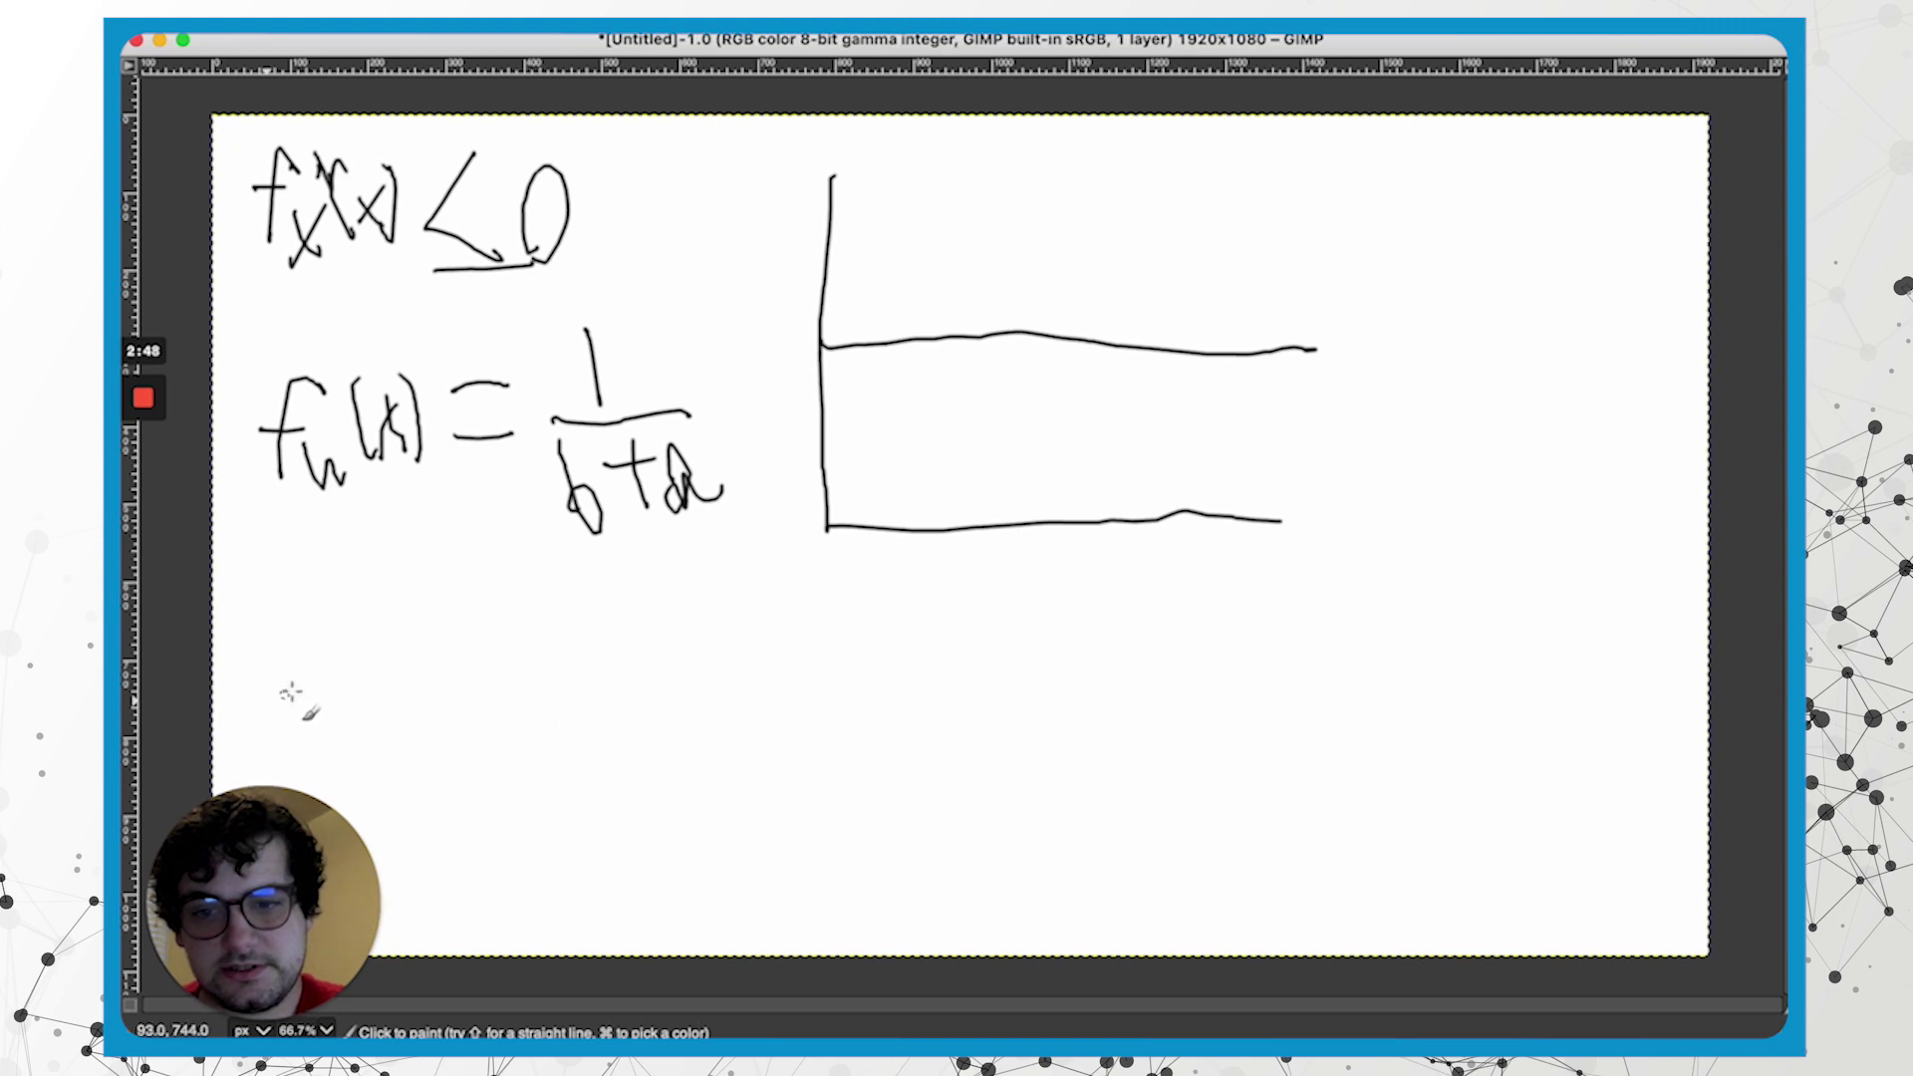
Write median[W] = (b+a)/2 below the density formula
mouse_move(304, 729)
mouse_down()
mouse_move(343, 673)
mouse_move(411, 725)
mouse_up()
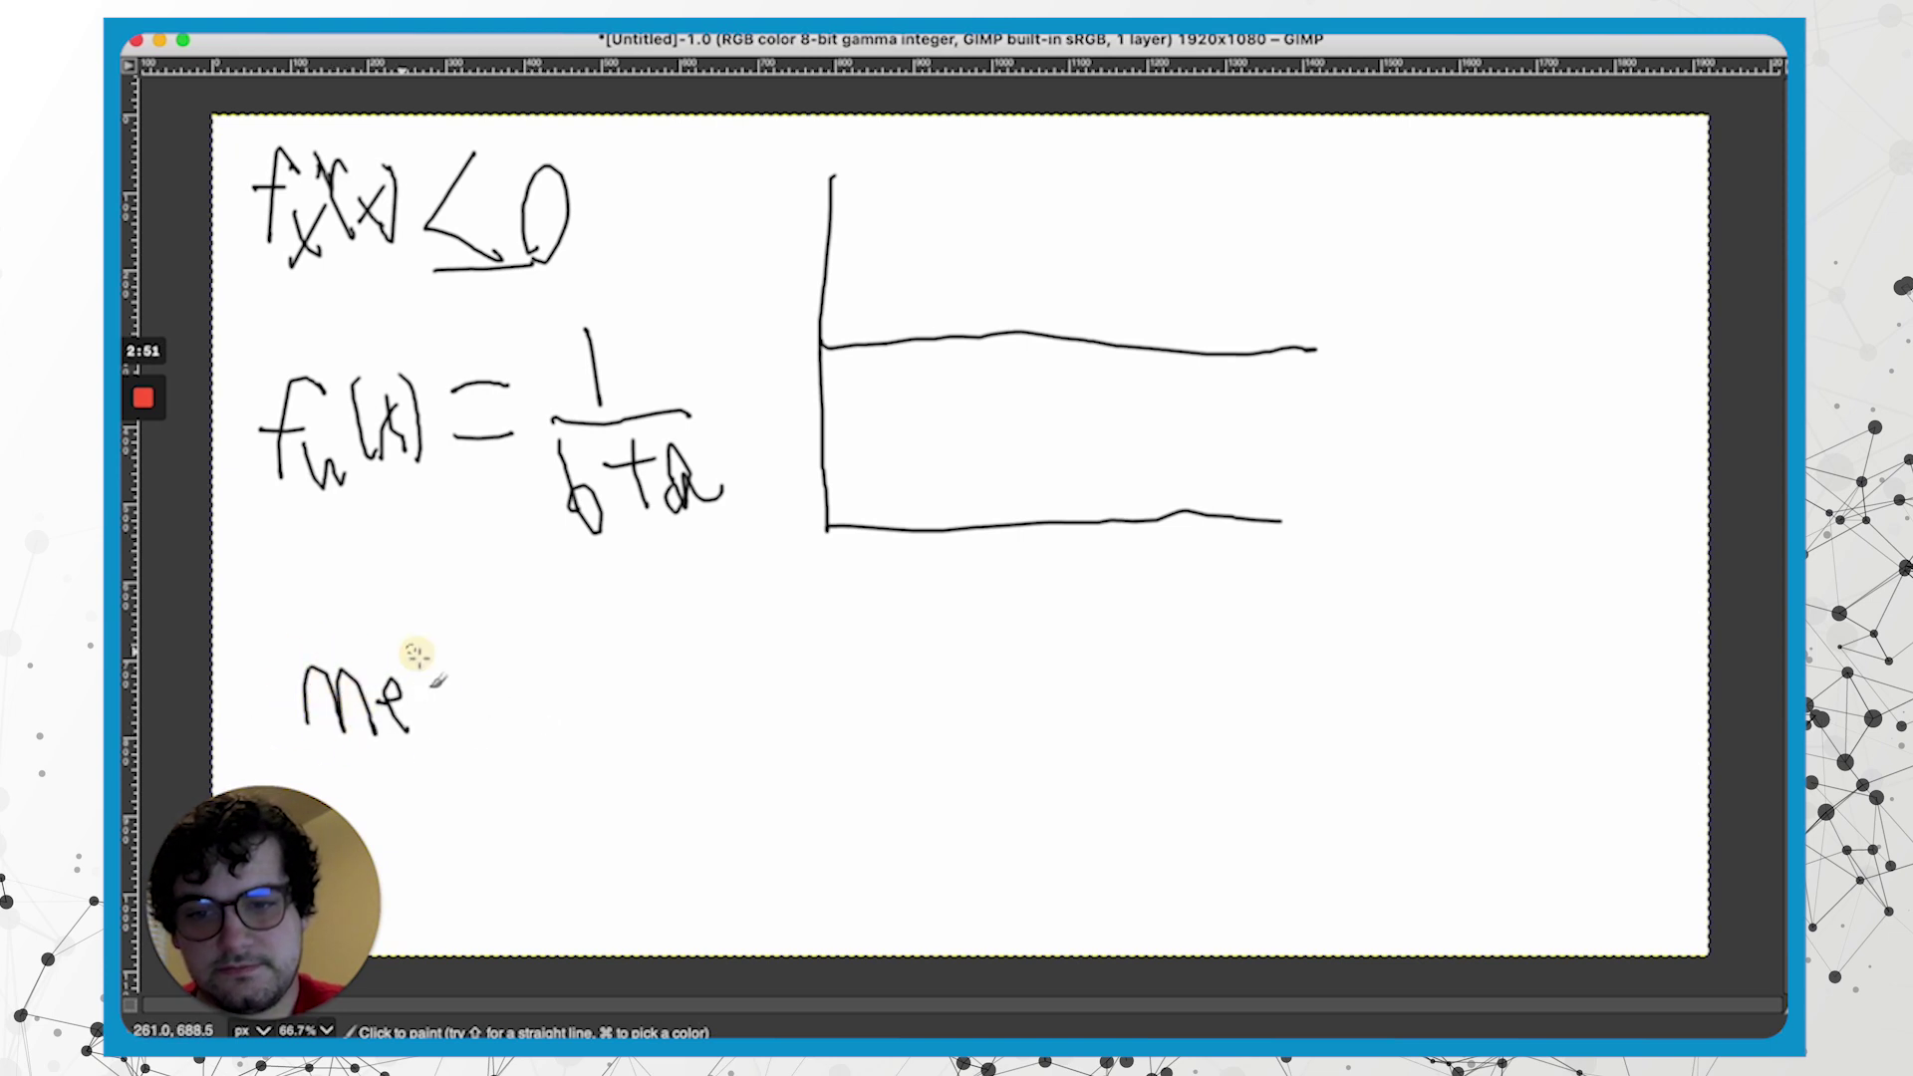
mouse_move(434, 650)
mouse_down()
mouse_move(449, 732)
mouse_move(530, 720)
mouse_move(561, 755)
mouse_up()
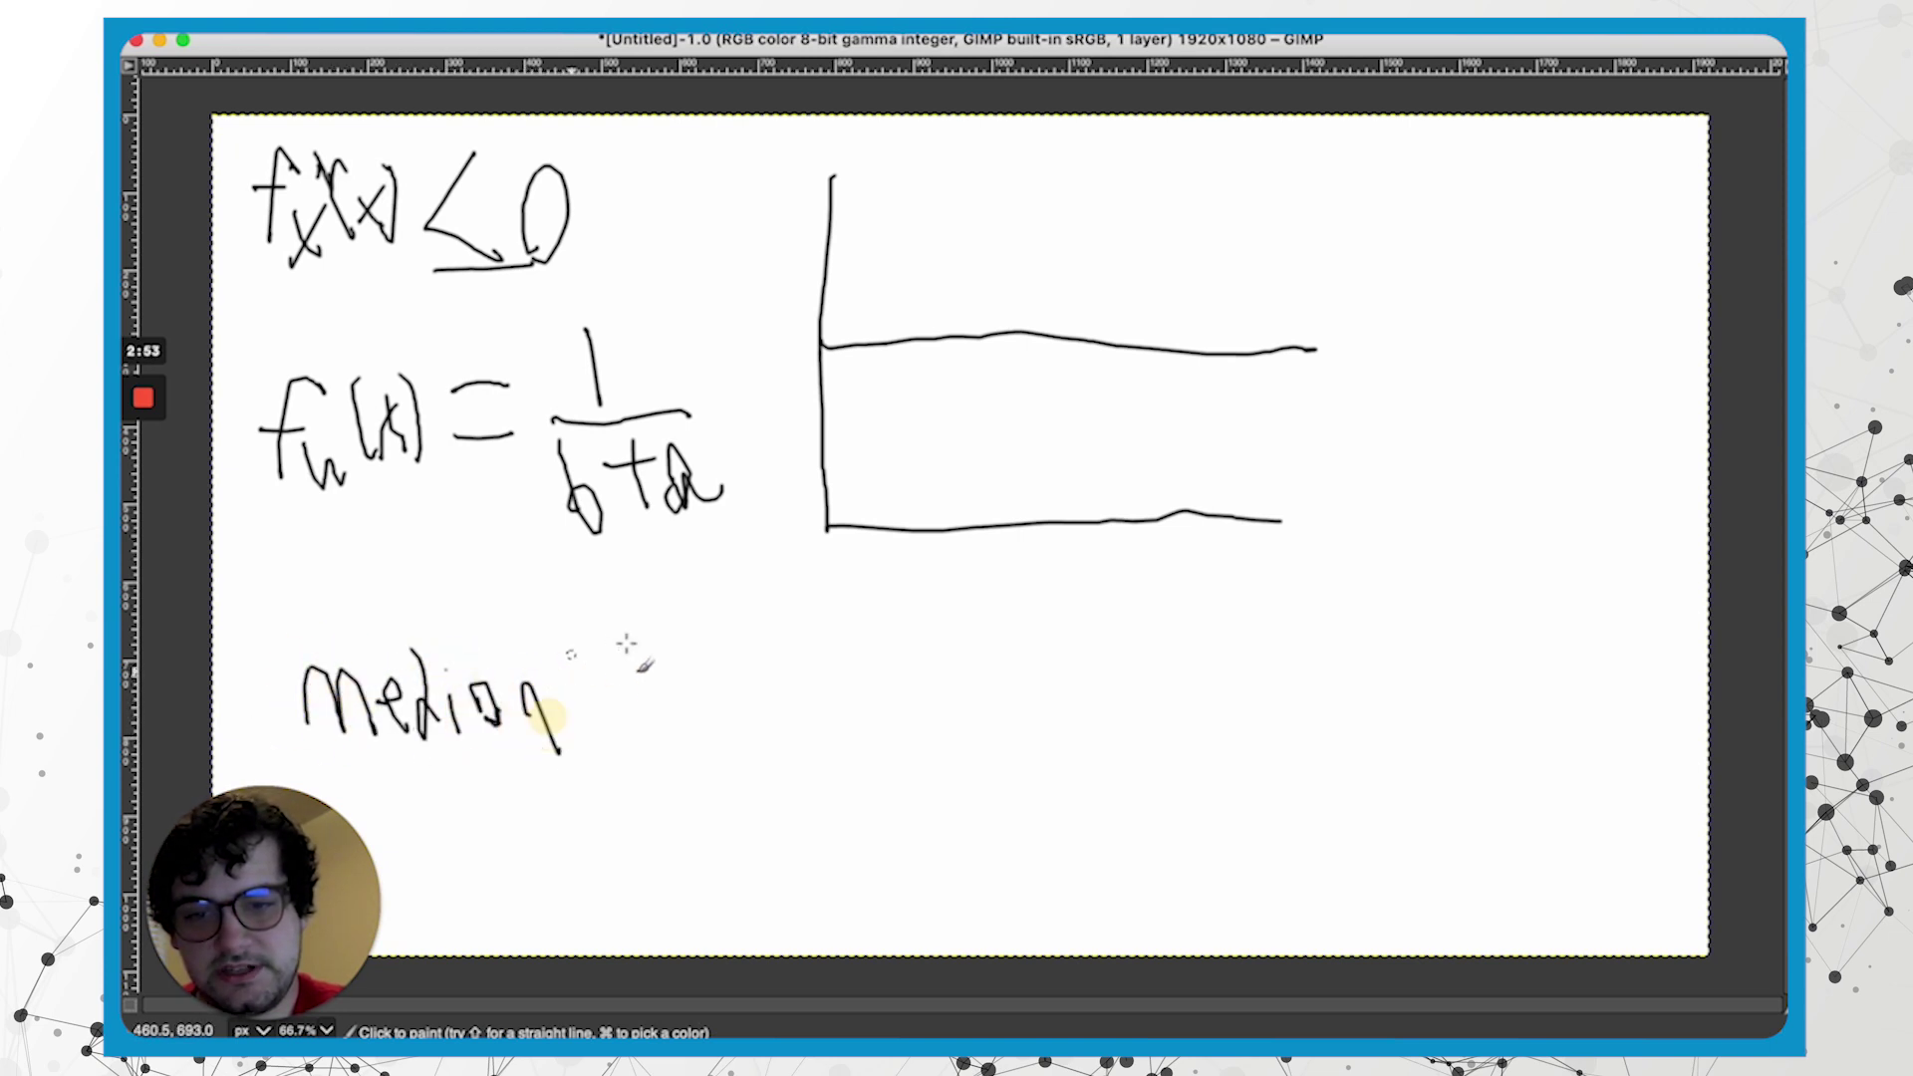
mouse_move(601, 646)
mouse_down()
mouse_move(560, 748)
mouse_move(710, 717)
mouse_up()
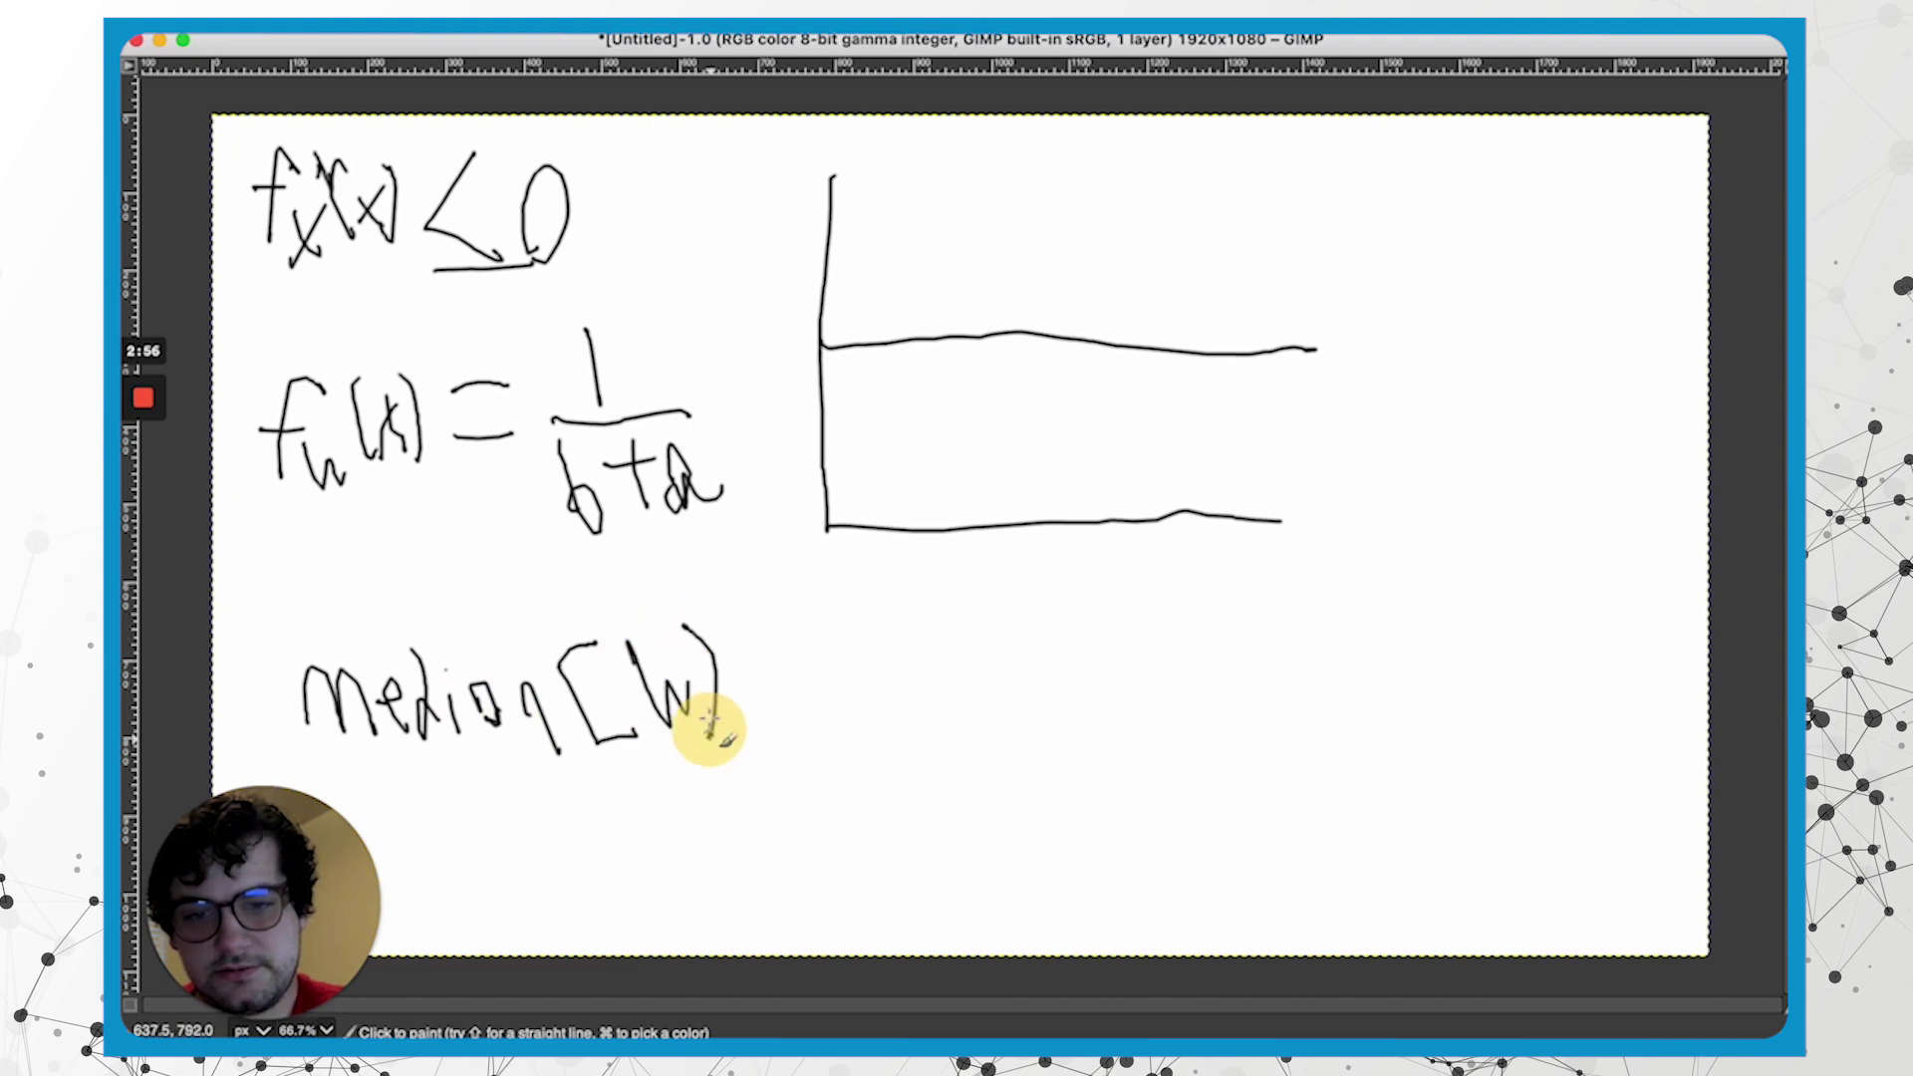
mouse_move(679, 642)
mouse_down()
mouse_move(740, 659)
mouse_move(732, 680)
mouse_move(816, 654)
mouse_move(835, 686)
mouse_up()
mouse_move(873, 598)
mouse_down()
mouse_move(875, 673)
mouse_move(939, 659)
mouse_move(927, 741)
mouse_up()
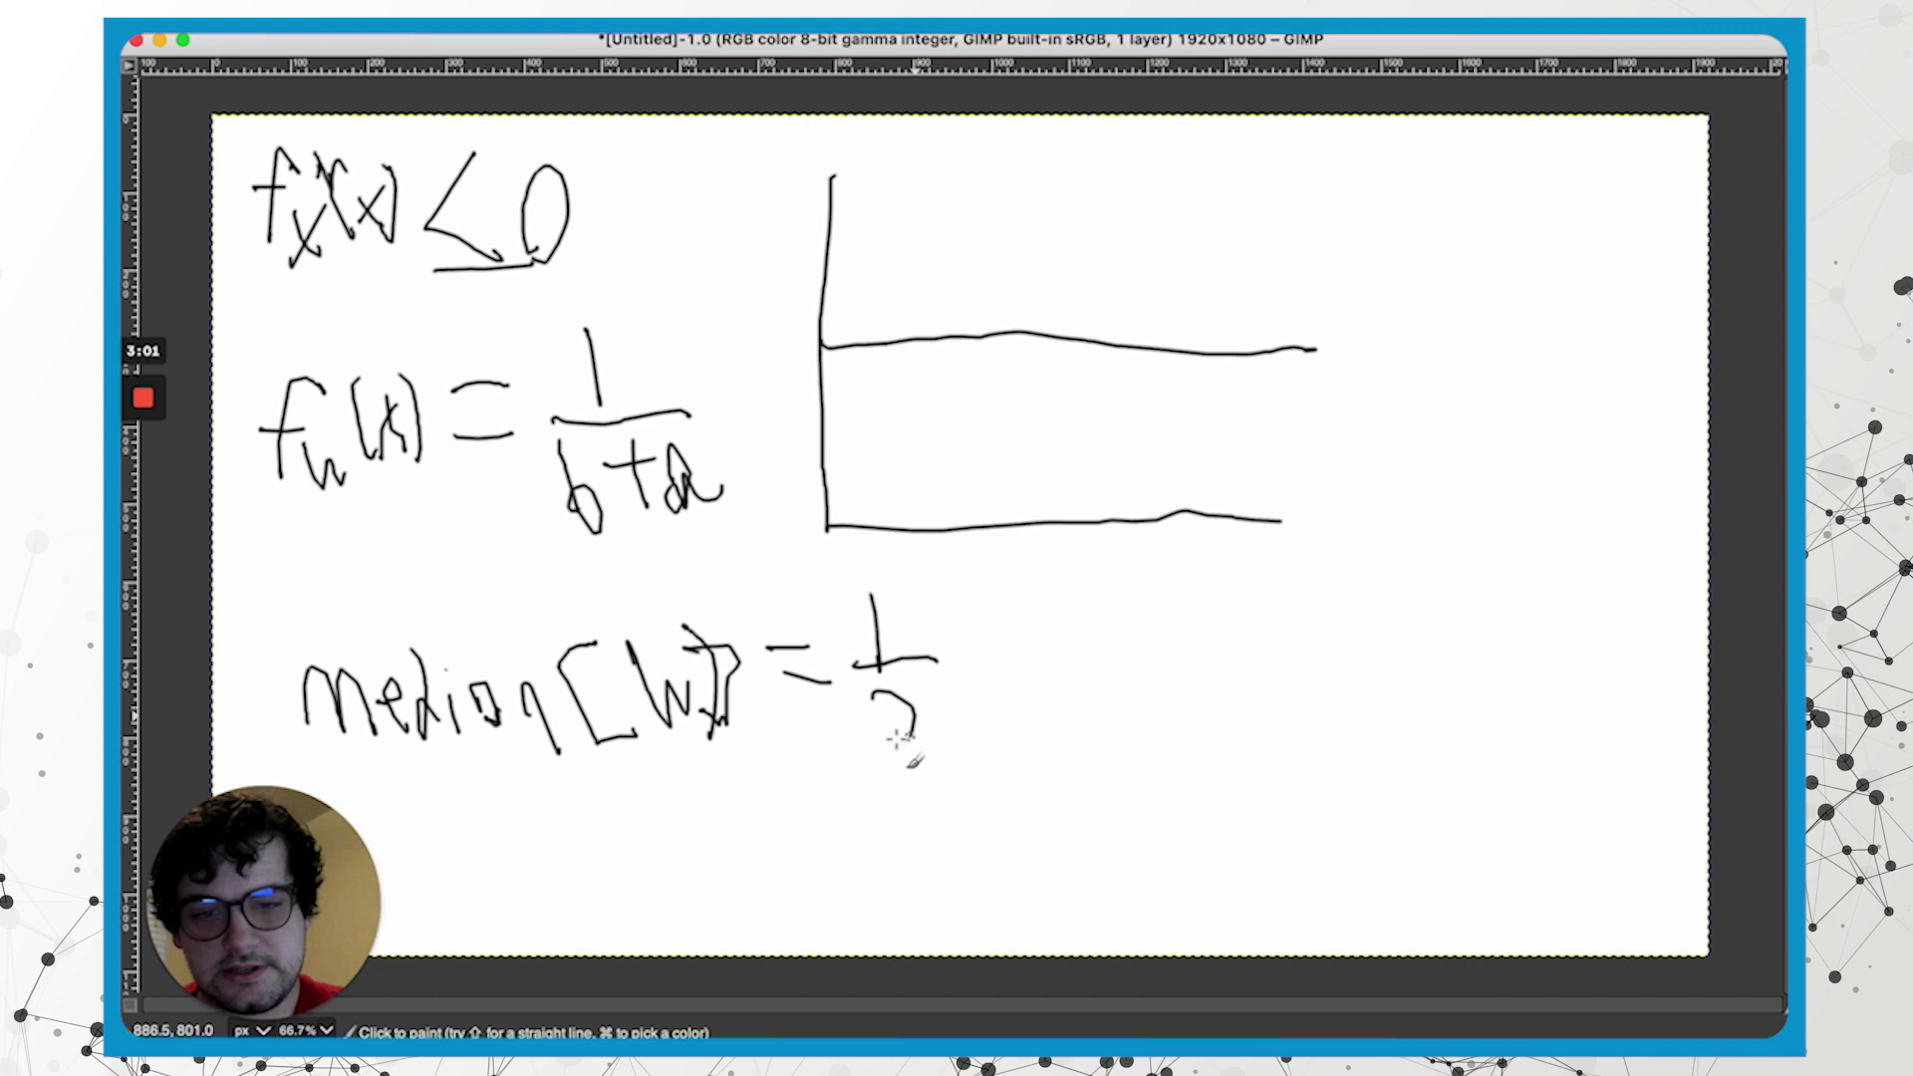
mouse_move(871, 598)
mouse_down()
mouse_move(904, 639)
mouse_move(928, 620)
mouse_move(928, 646)
mouse_up()
mouse_move(905, 626)
mouse_down()
mouse_move(945, 620)
mouse_move(979, 650)
mouse_up()
Write E[W] = (b+a)/2 beneath the median line
drag(481, 800, 494, 915)
mouse_move(505, 800)
mouse_down()
mouse_move(516, 914)
mouse_move(557, 810)
mouse_up()
mouse_move(485, 845)
mouse_down()
mouse_move(572, 841)
mouse_move(598, 886)
mouse_up()
drag(643, 802, 646, 897)
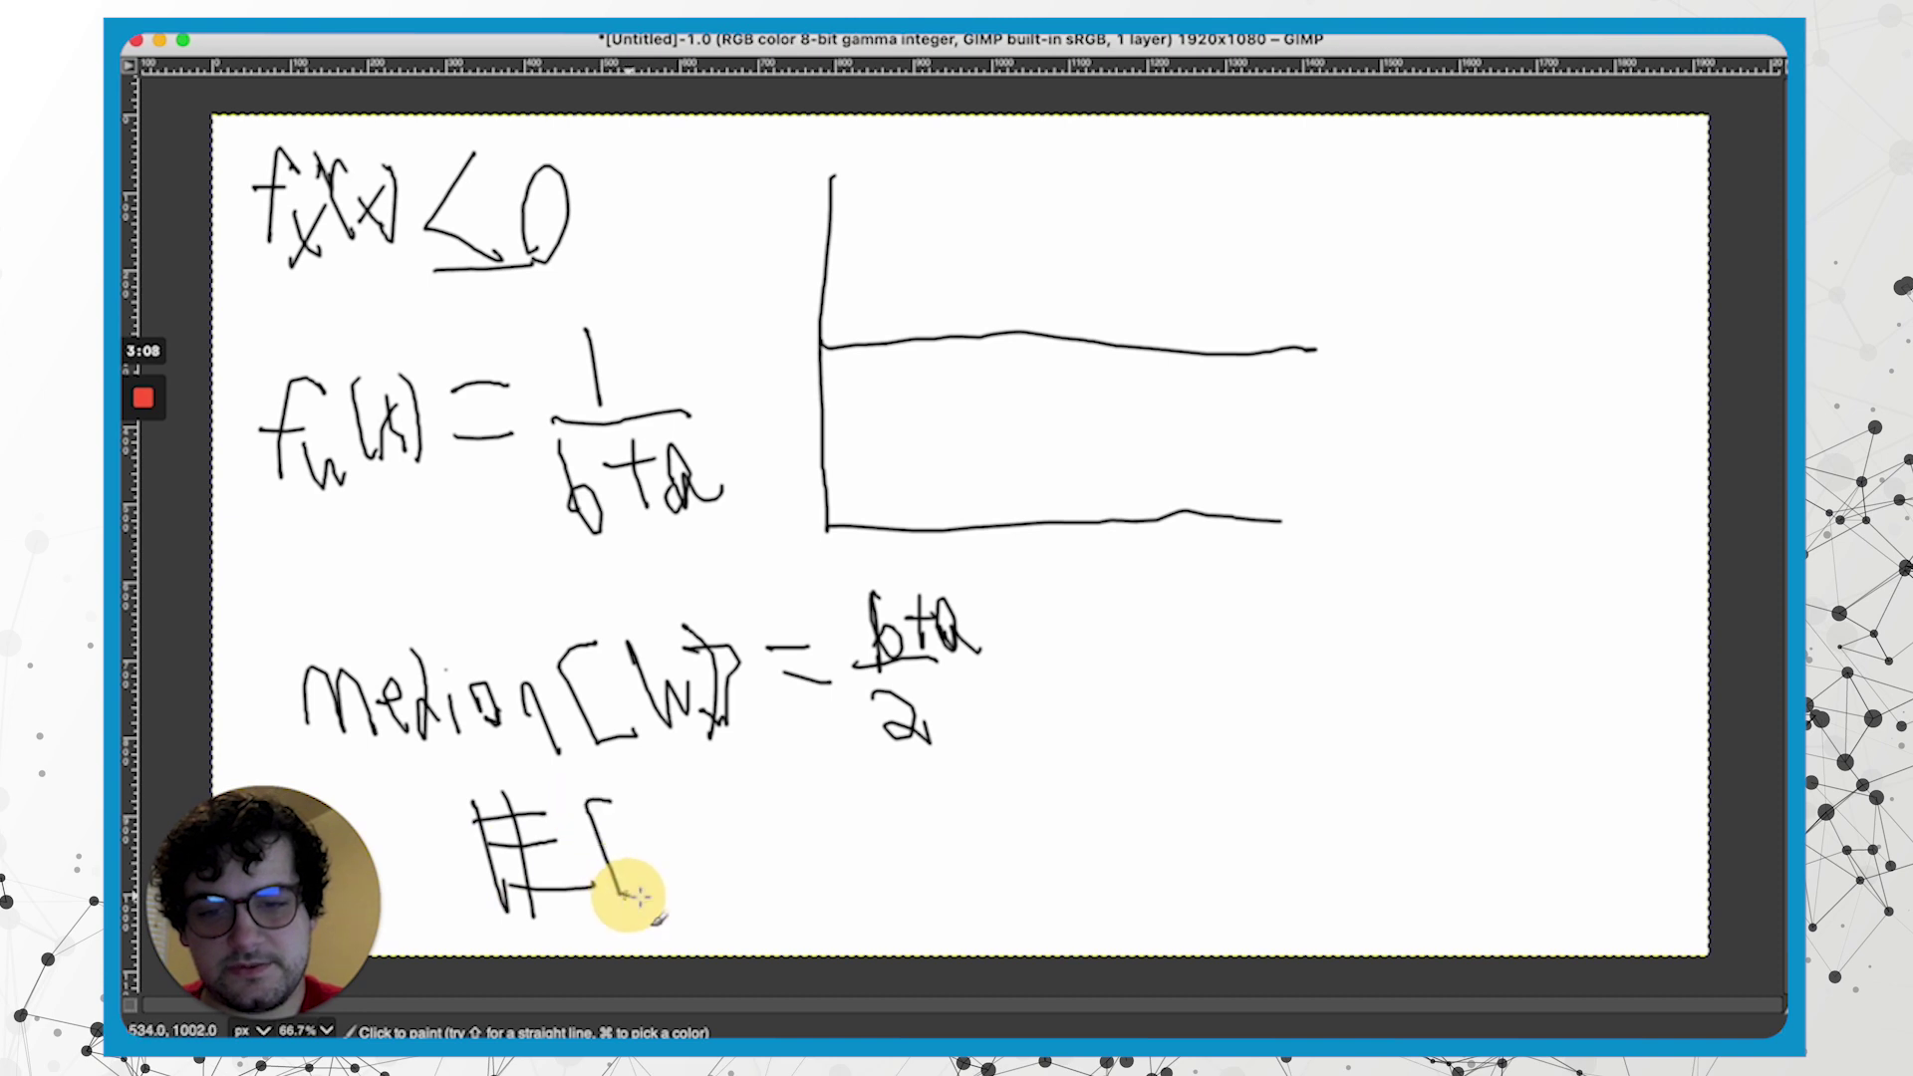
drag(641, 815, 709, 882)
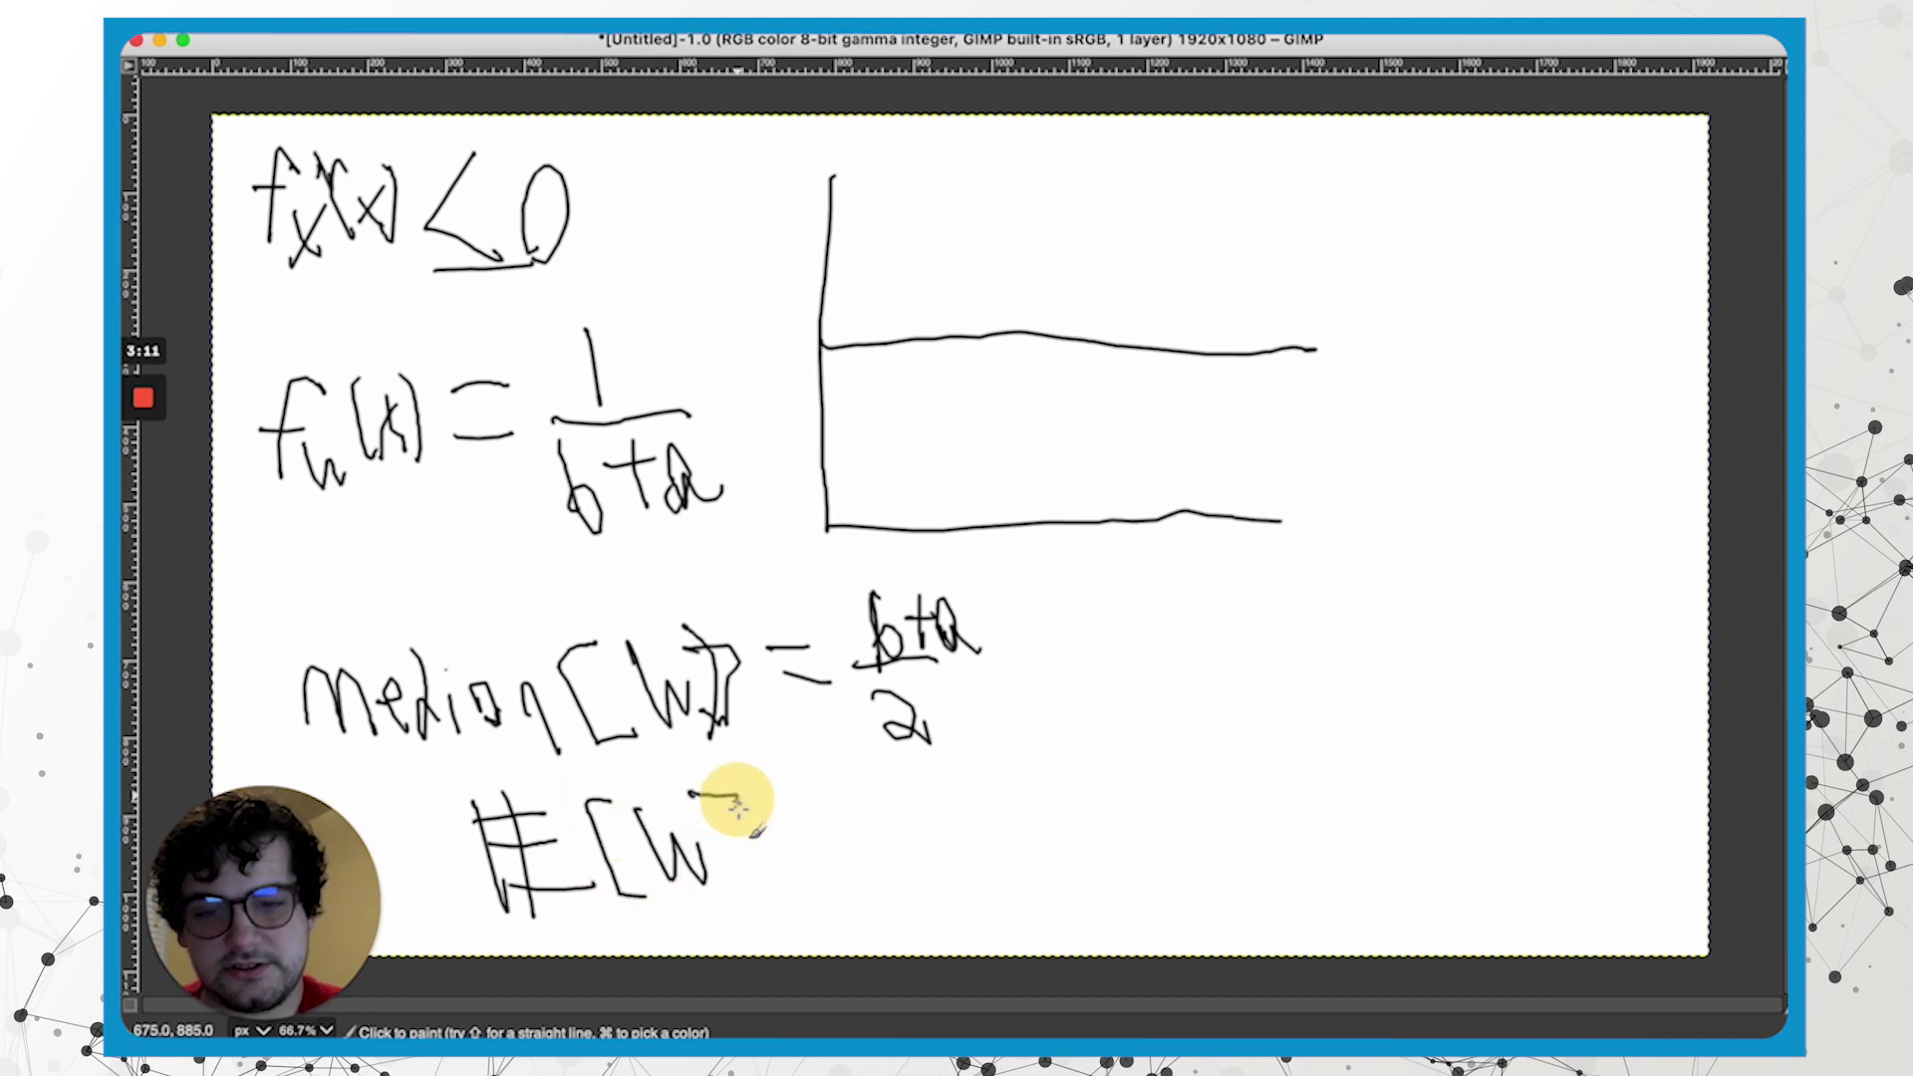
drag(704, 804, 739, 897)
drag(766, 815, 820, 825)
mouse_move(853, 760)
mouse_down()
mouse_move(875, 819)
mouse_move(919, 781)
mouse_move(905, 799)
mouse_move(998, 811)
mouse_move(985, 889)
mouse_up()
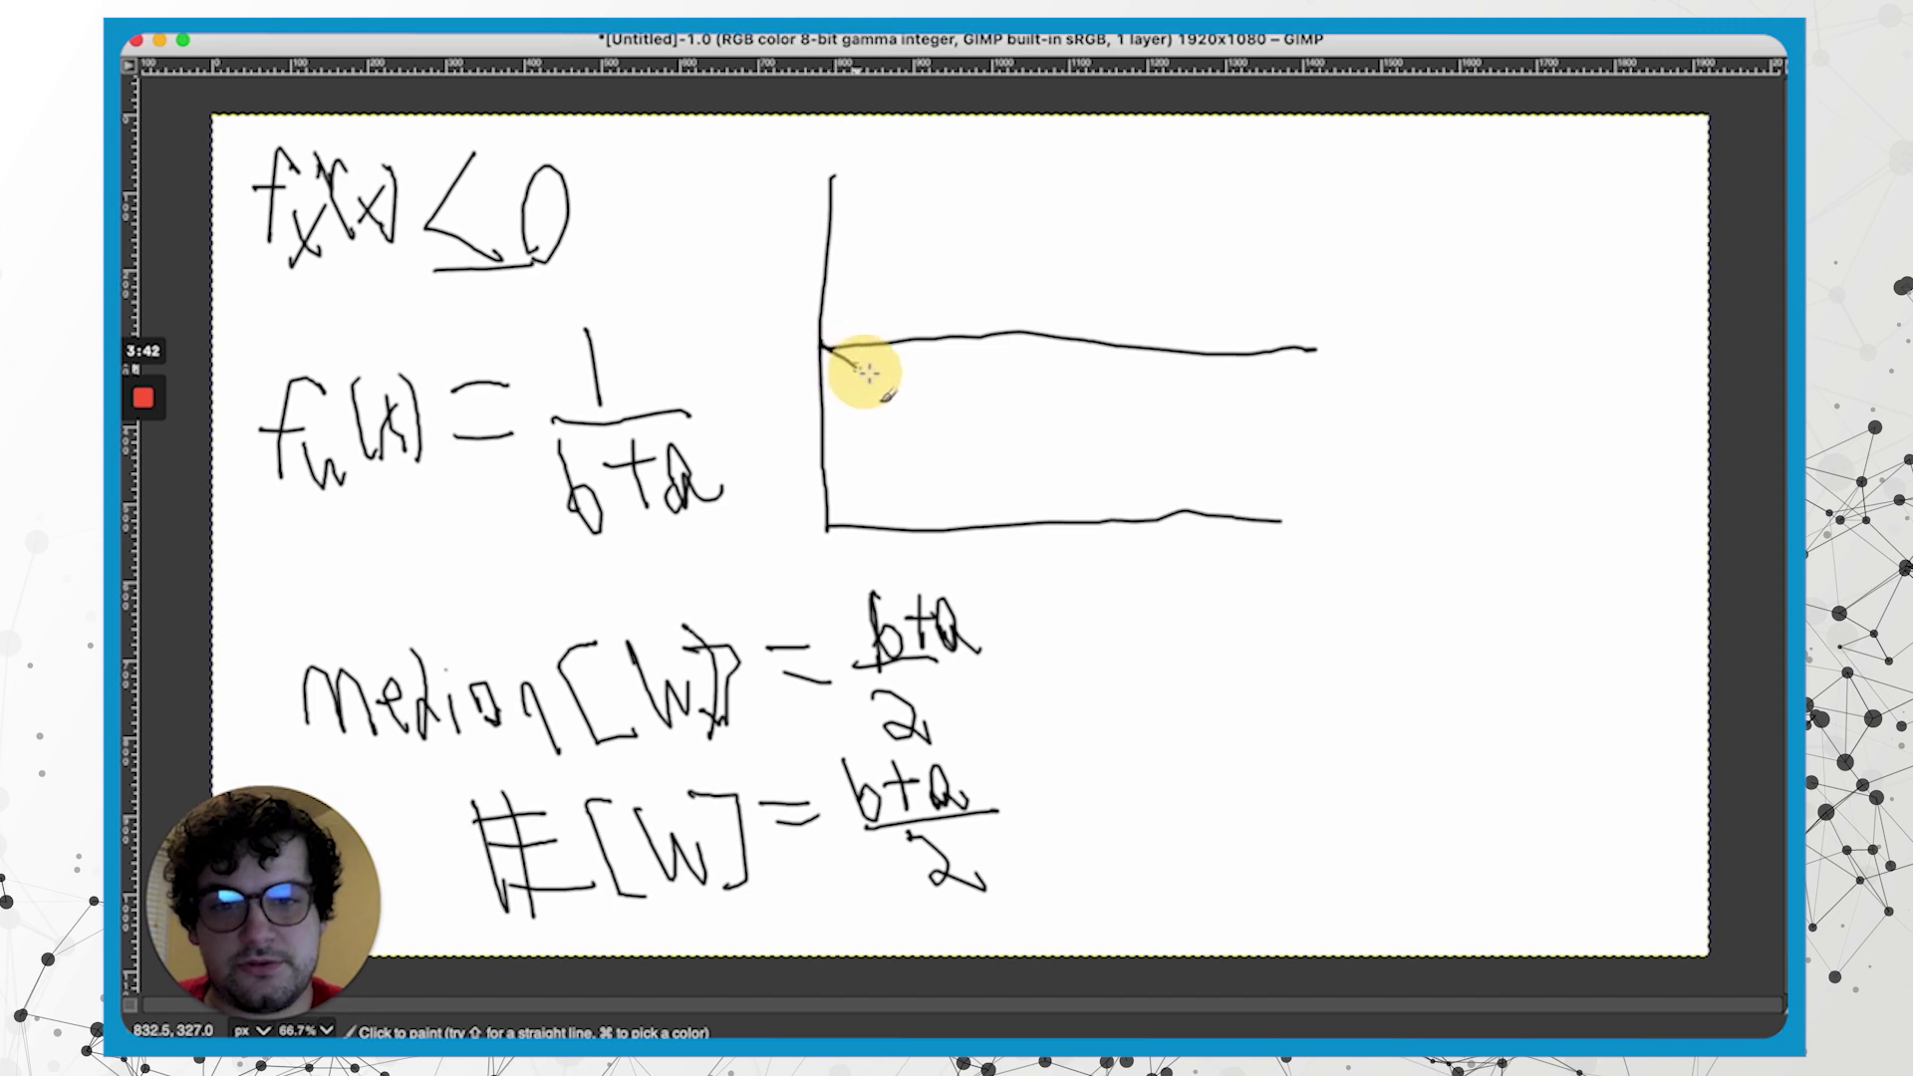
Sketch an arrow from E[W] to median[W] and a descending line below the flat density
drag(822, 347, 1038, 458)
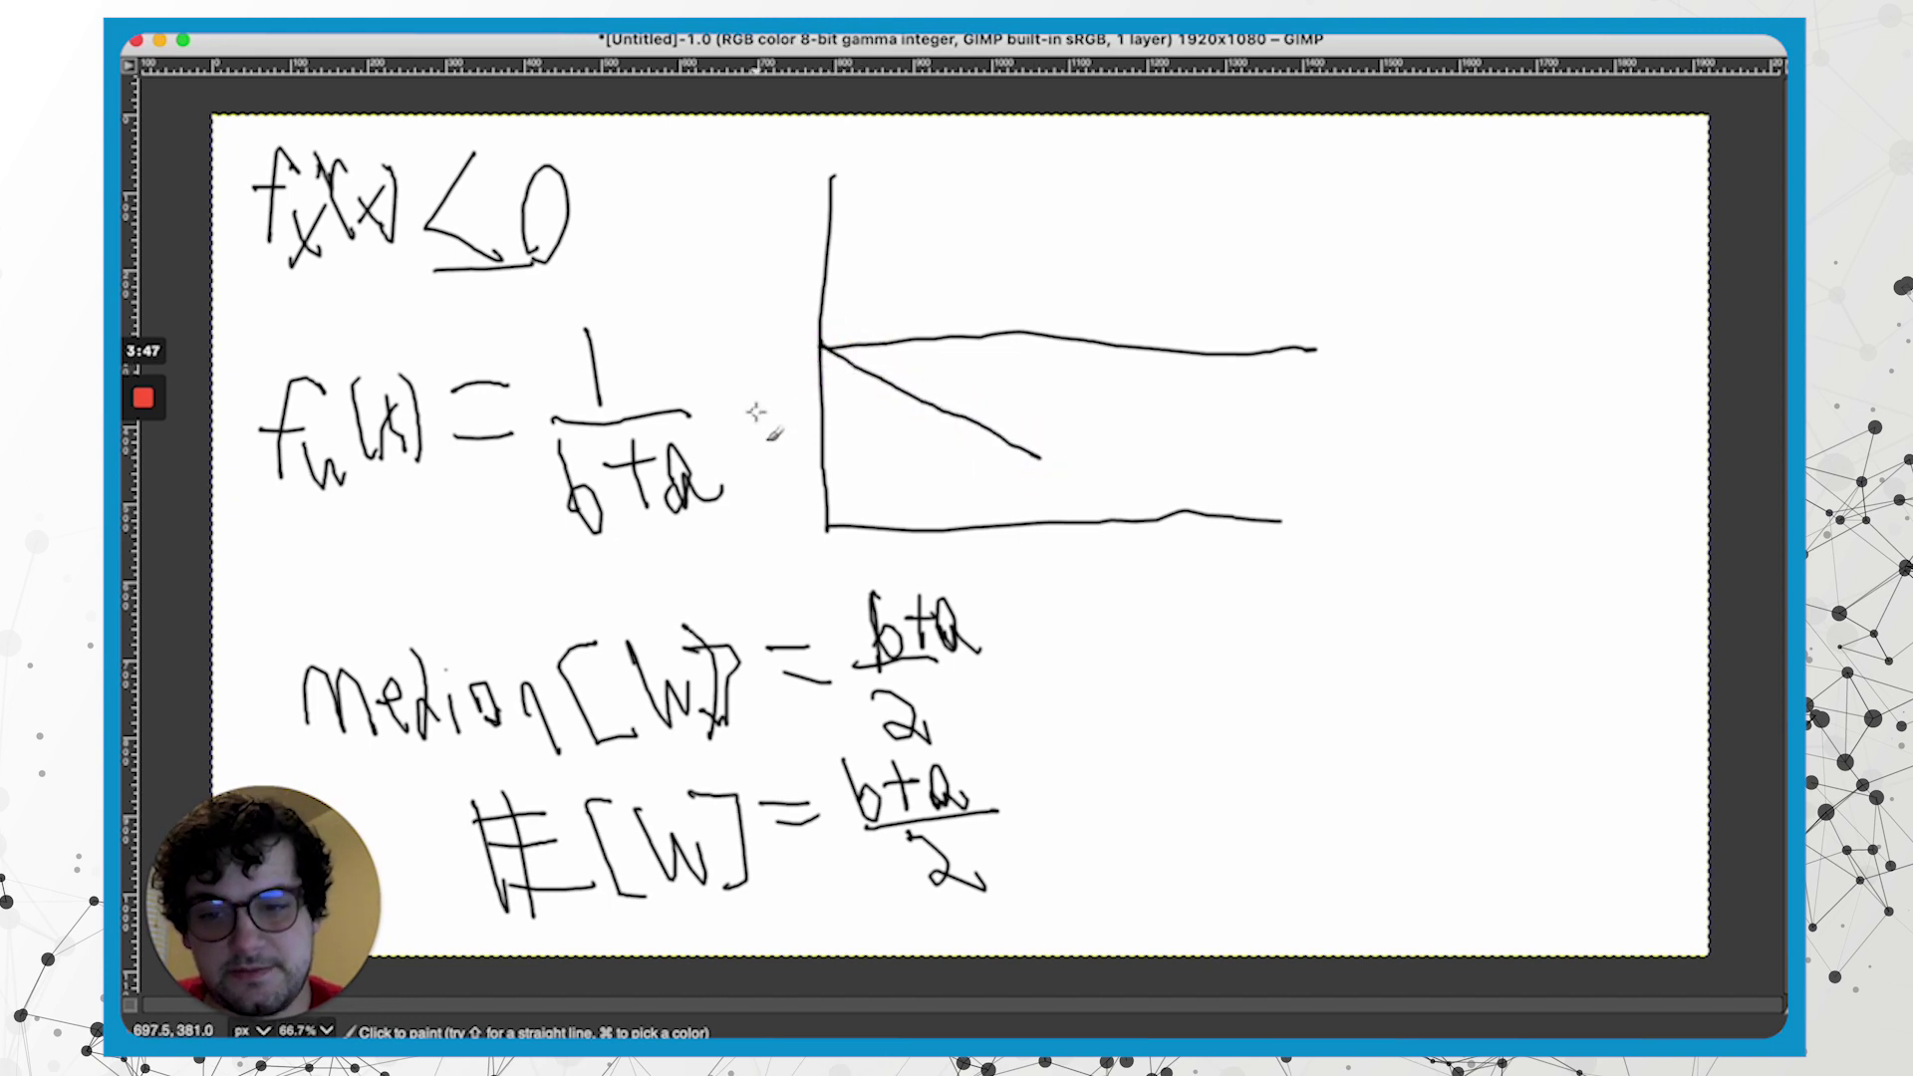
key(ctrl+z)
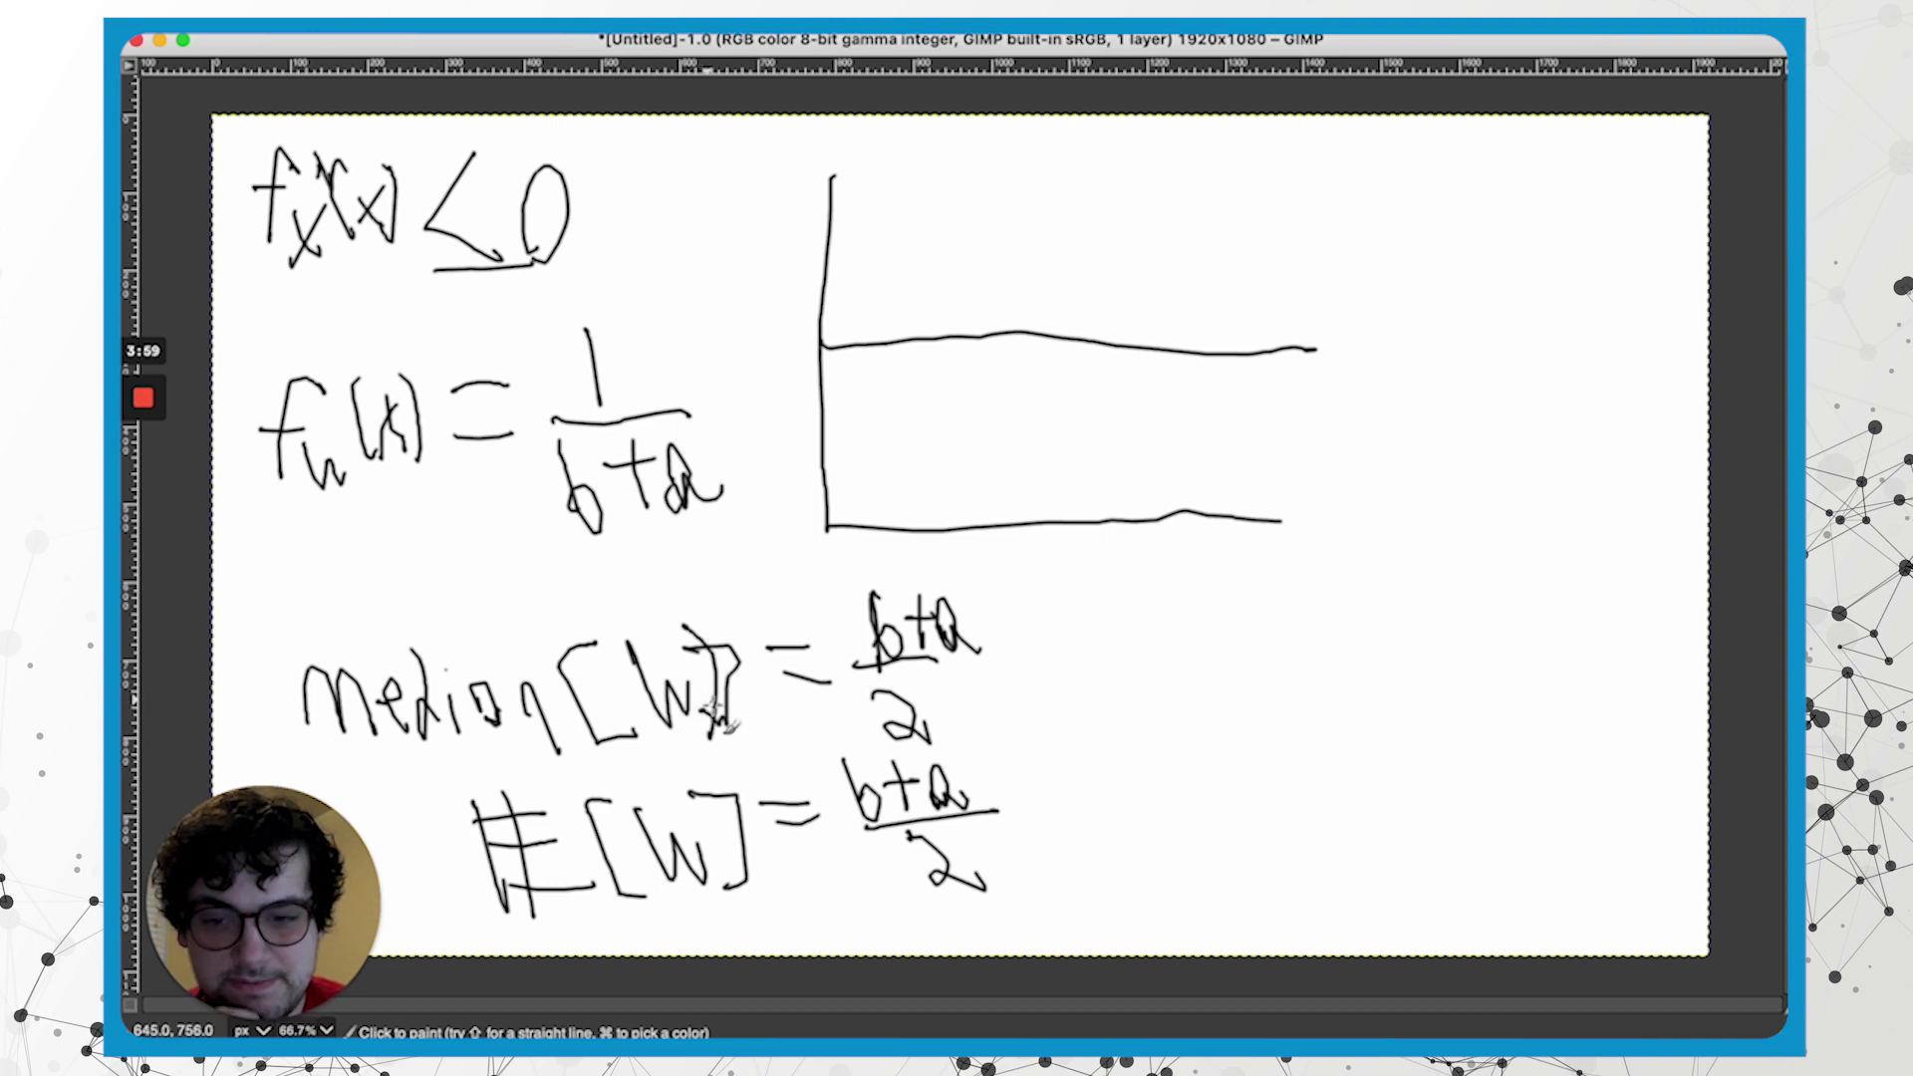
drag(501, 754, 568, 807)
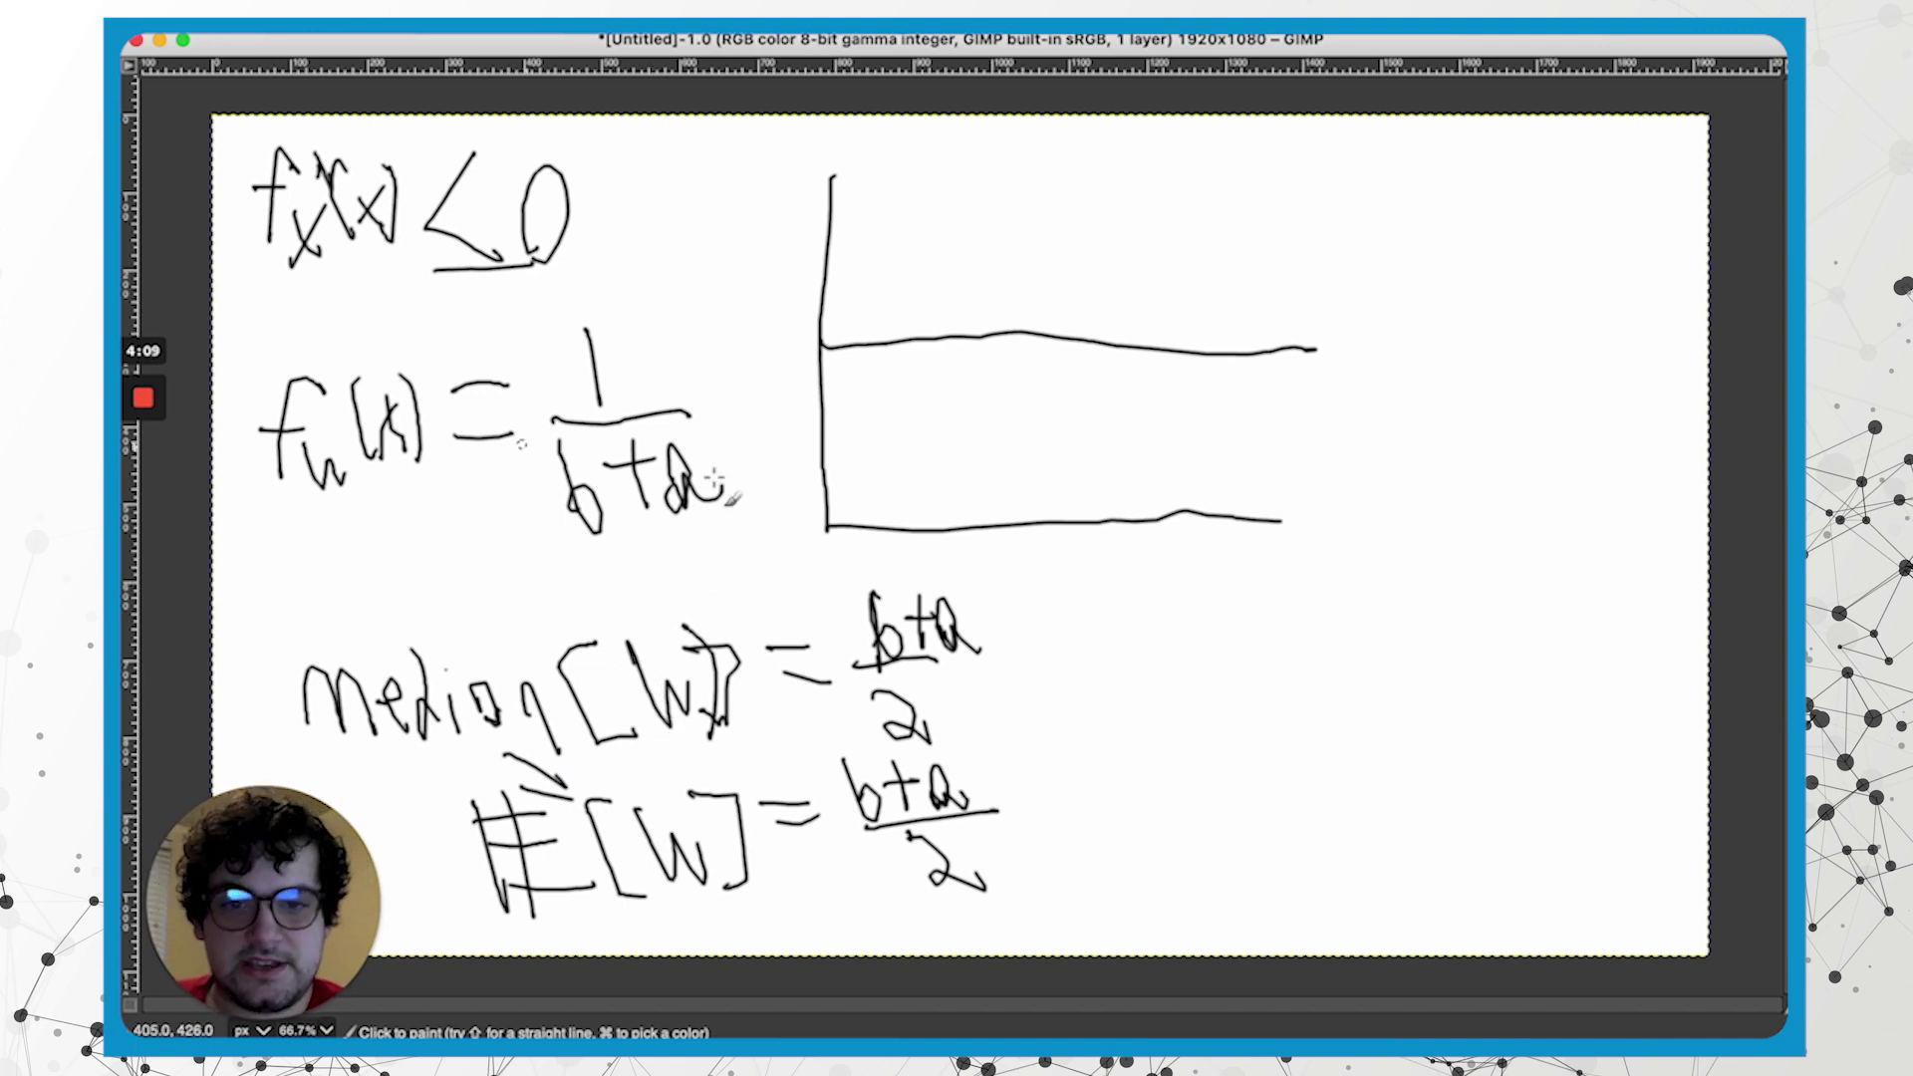
click(827, 371)
drag(827, 371, 1023, 494)
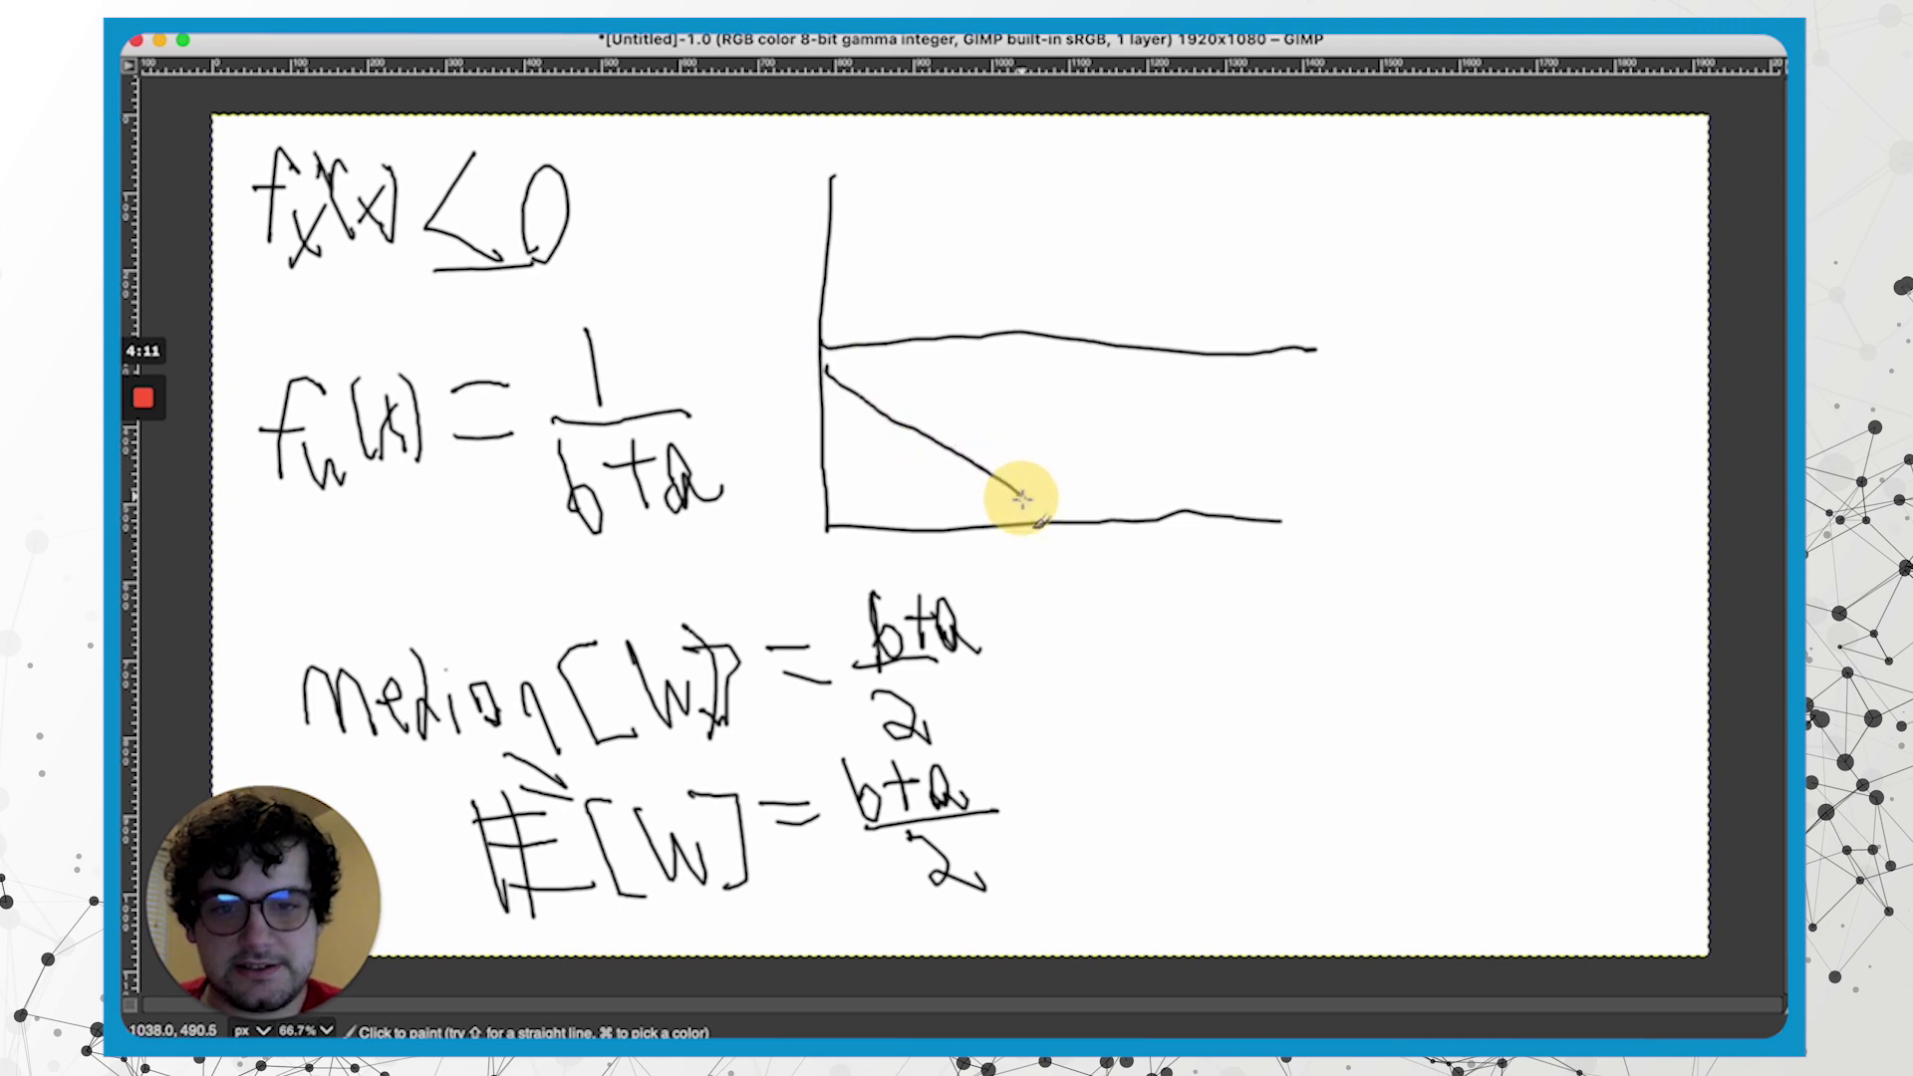